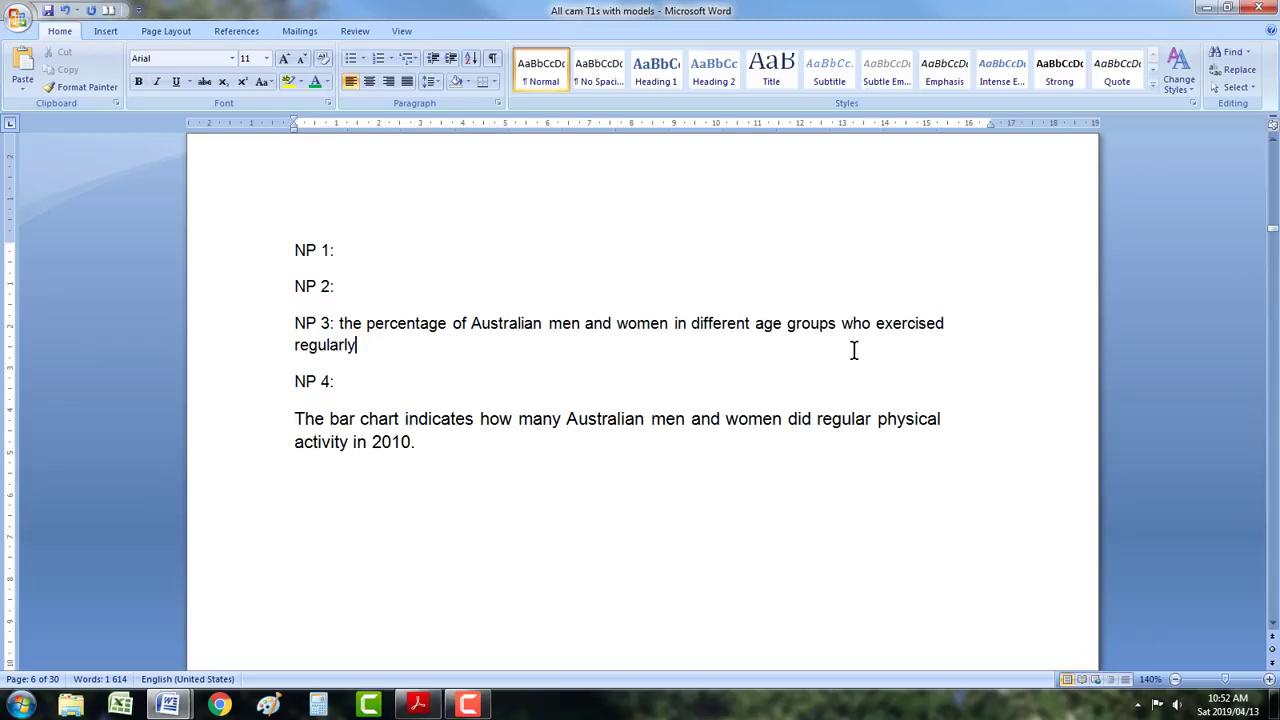
- Strike through the empty "NP 1:" and "NP 2:" lines
left_click(450, 441)
scroll(455, 418, "up", 3)
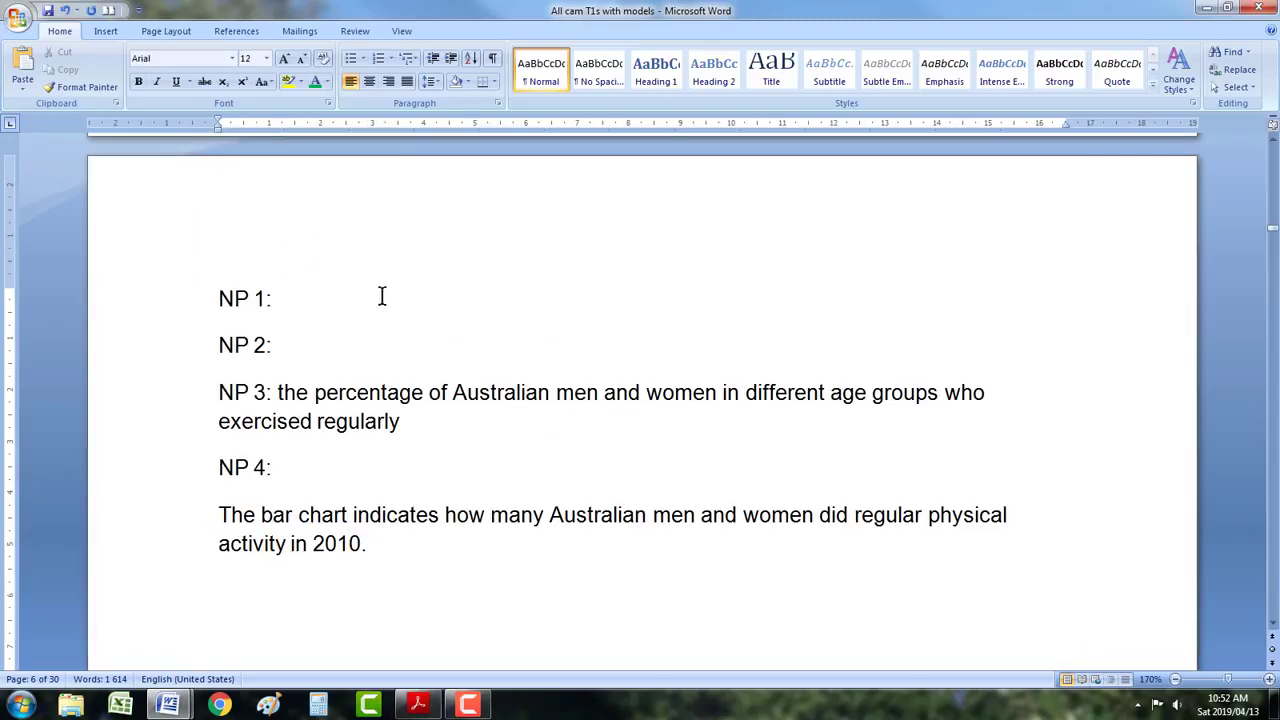
left_click_drag(223, 294, 285, 296)
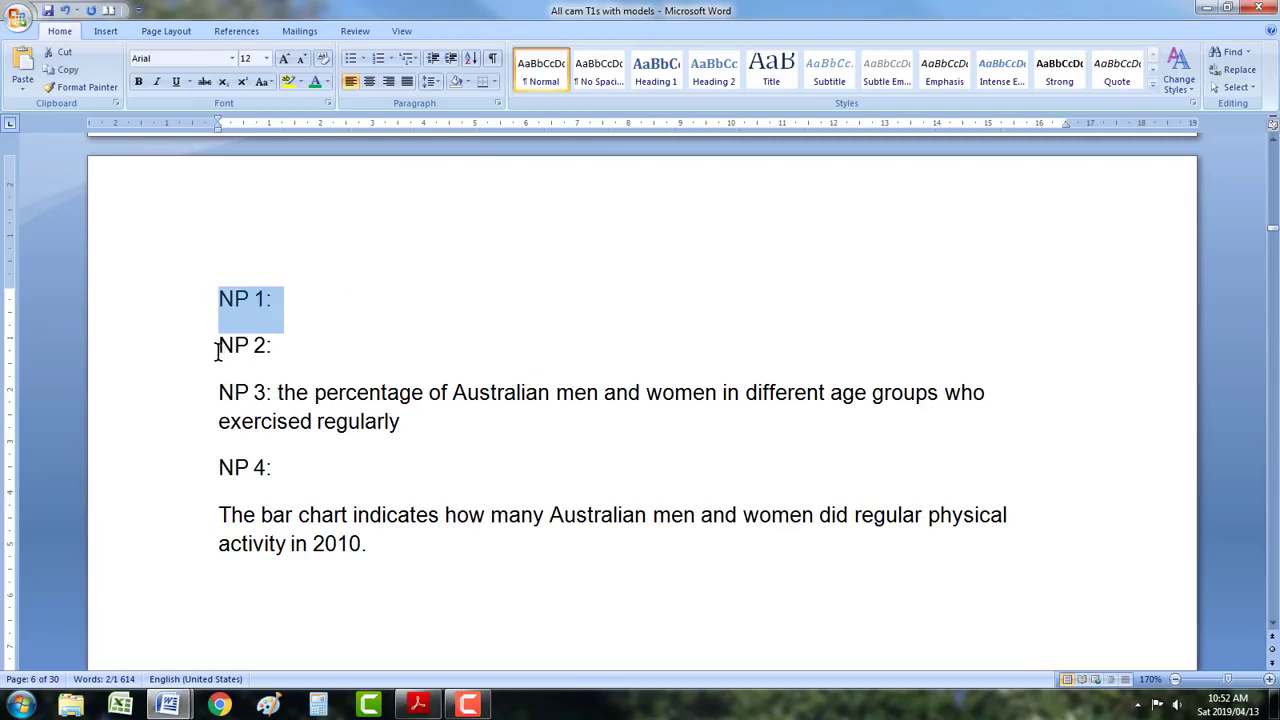
left_click_drag(217, 347, 354, 349)
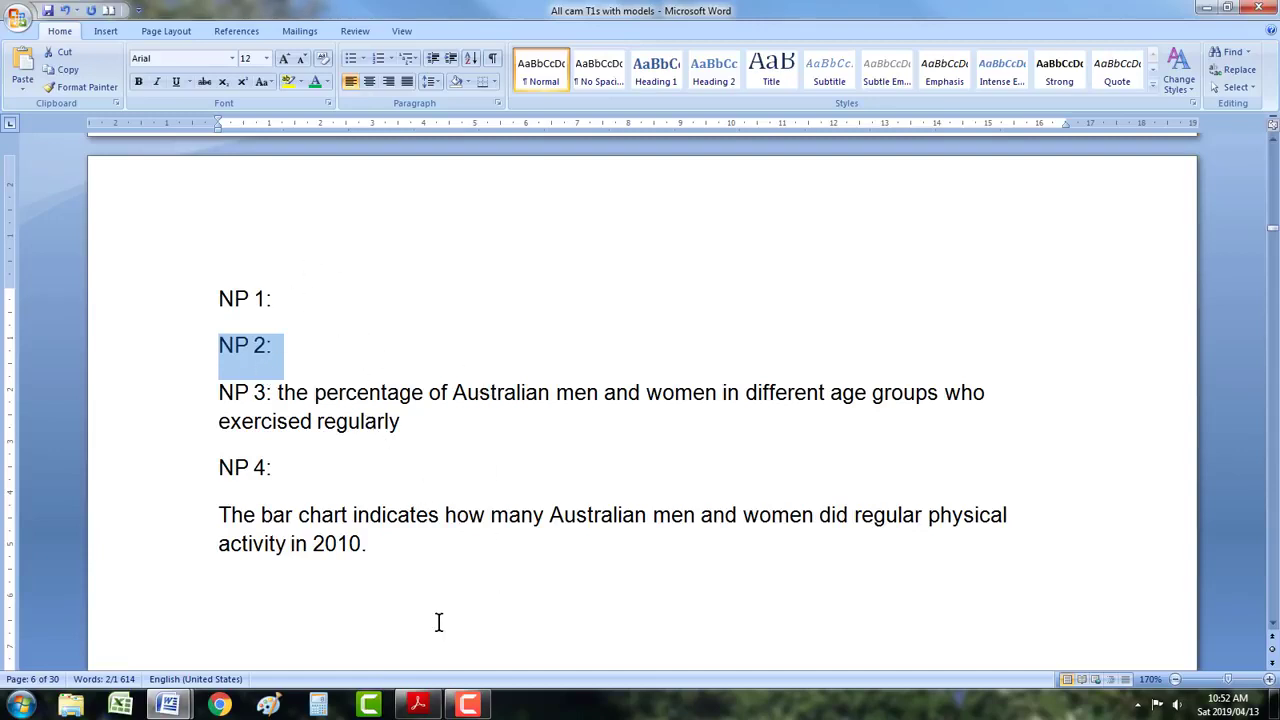
left_click(666, 437)
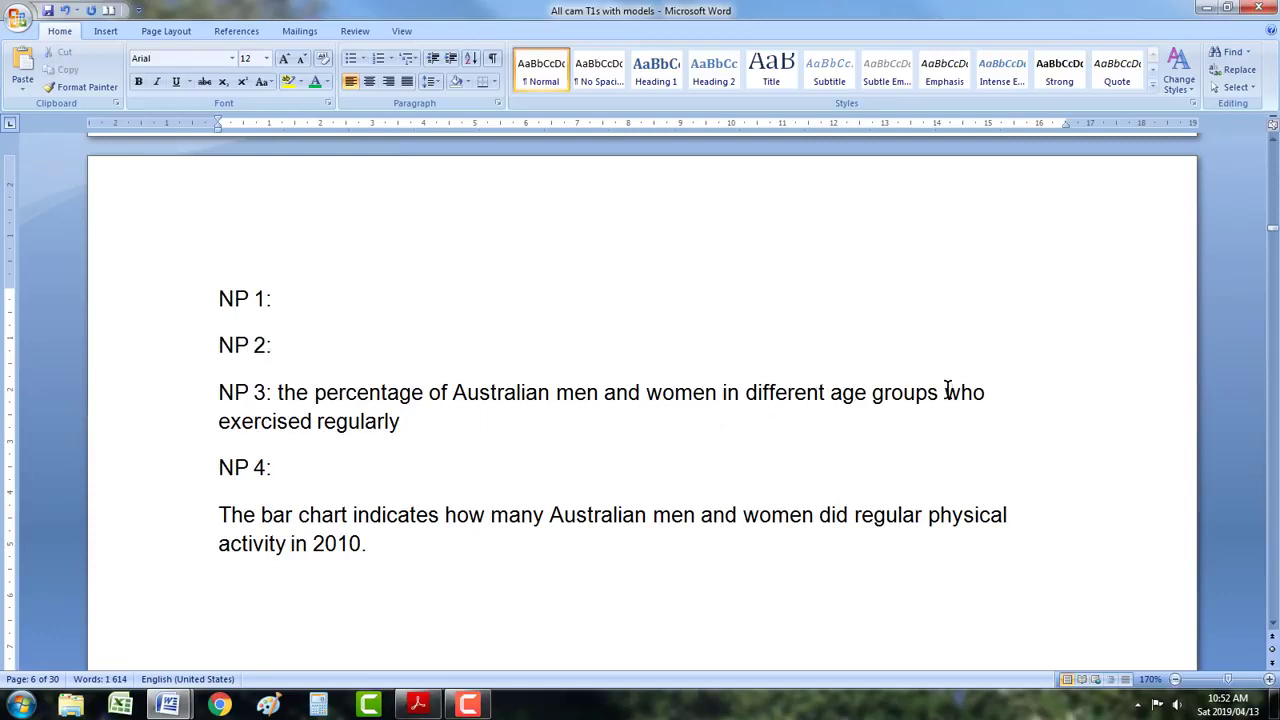
left_click_drag(222, 296, 288, 350)
left_click(205, 82)
- Append "/did regular exercise" to the end of the NP 3 line
left_click(428, 422)
type("/did regular exercise")
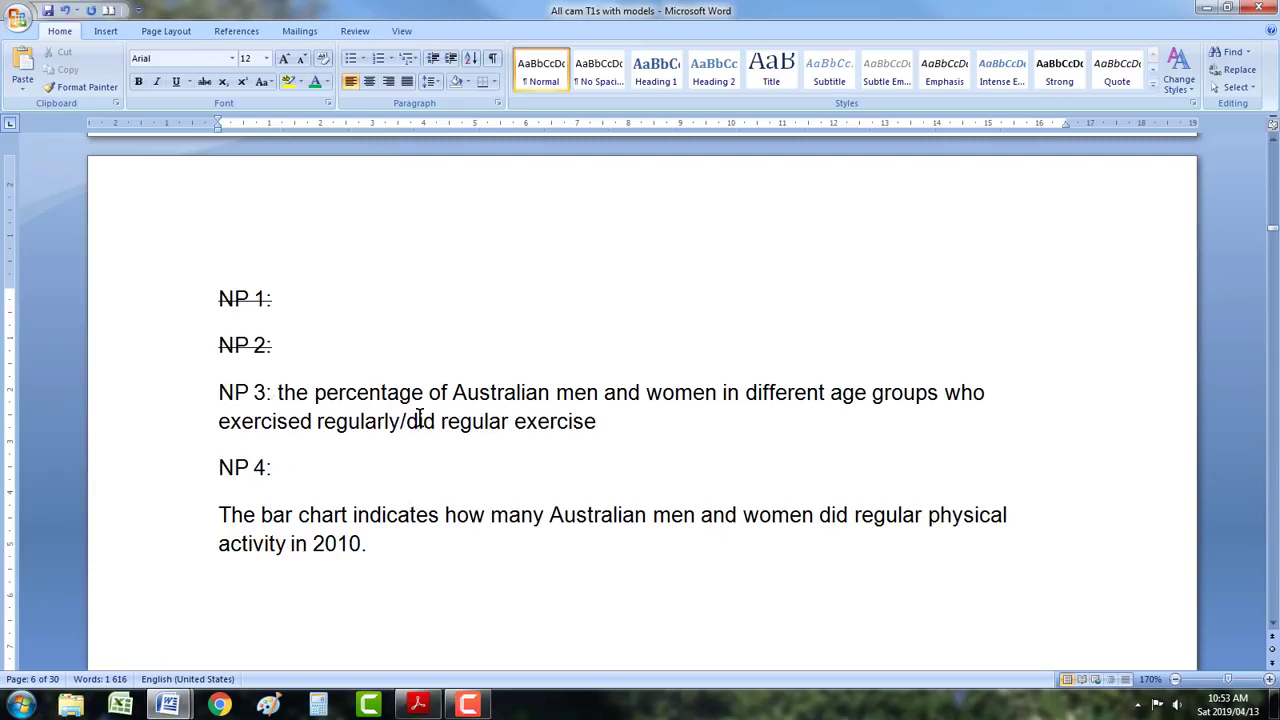
left_click_drag(408, 421, 659, 445)
left_click(659, 445)
- Fill in the NP 4 line with "25% of women exercised regularly/did regular exercise"
left_click(362, 462)
type("25% of women")
type("exercised regularly/did regular exercise")
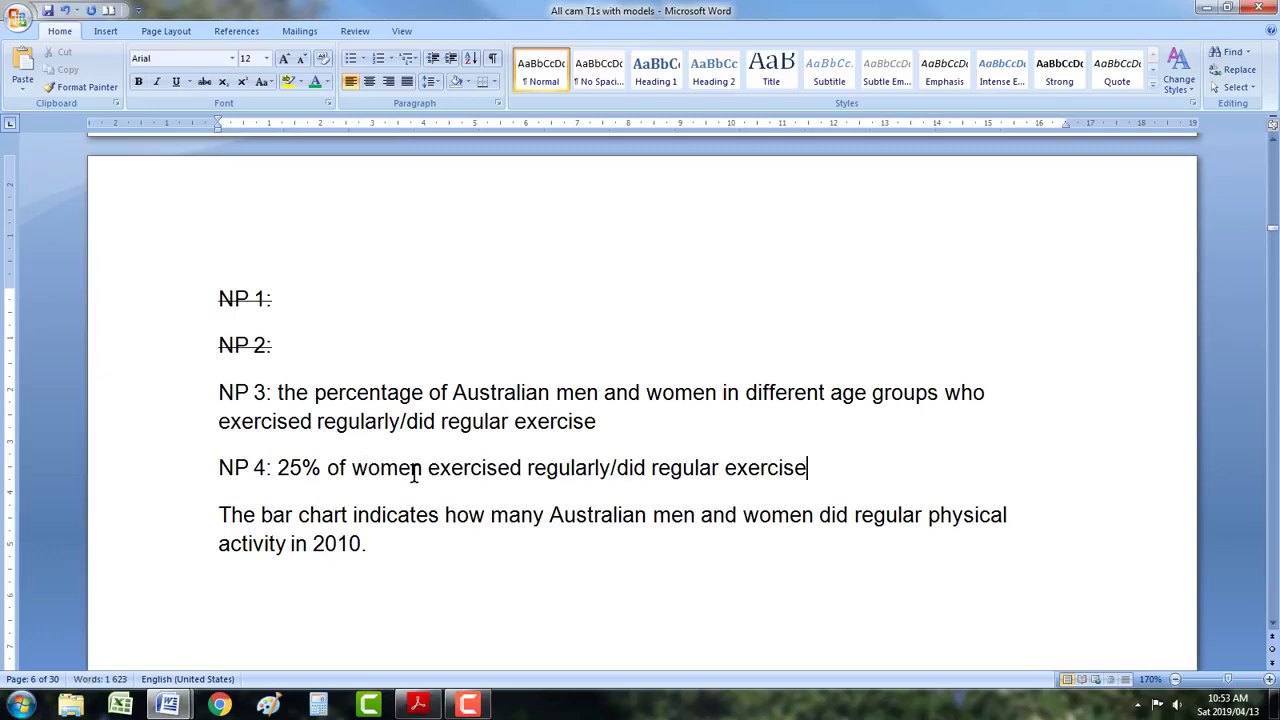
left_click_drag(273, 466, 730, 505)
left_click(729, 503)
- Start a paragraph below the bar chart introduction with "Overall it can be seen that"
scroll(432, 482, "down", 2)
left_click(359, 473)
type("Overall it can be seen that")
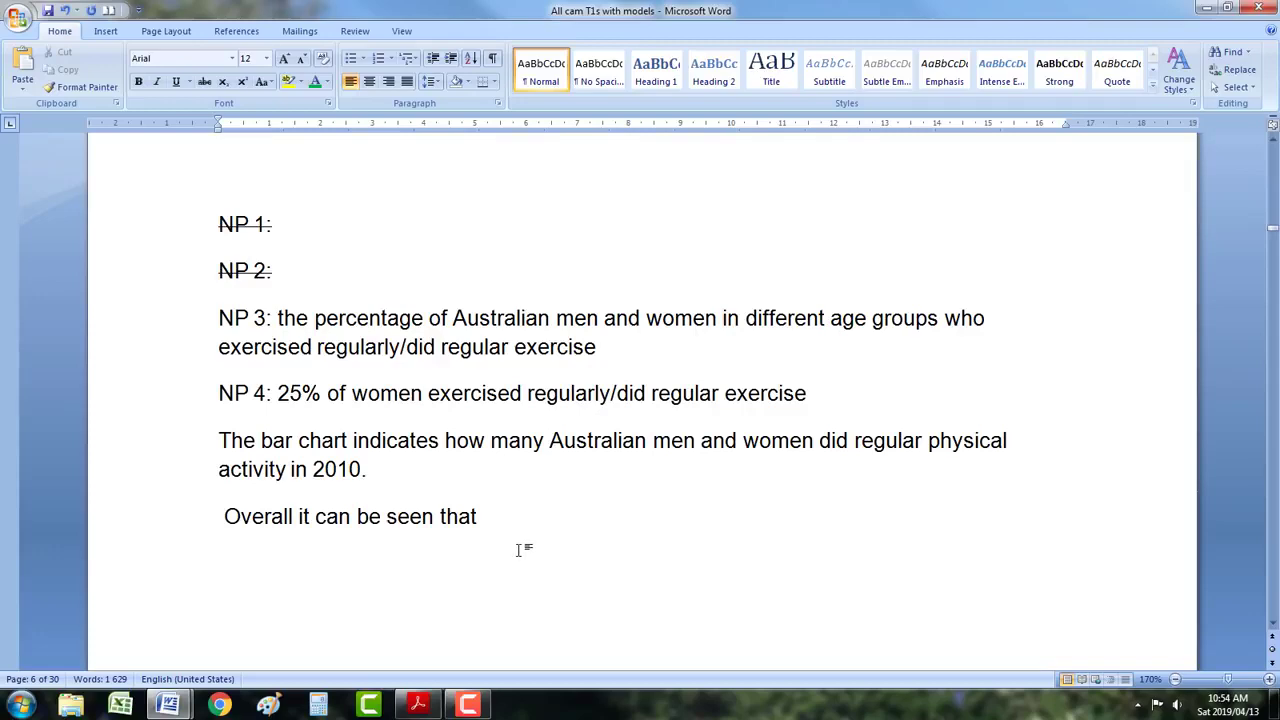
- Compare the chart's male and female bars by age group and review the "was higher than" pattern in the Common Task 1 Nouns document
scroll(515, 545, "up", 10)
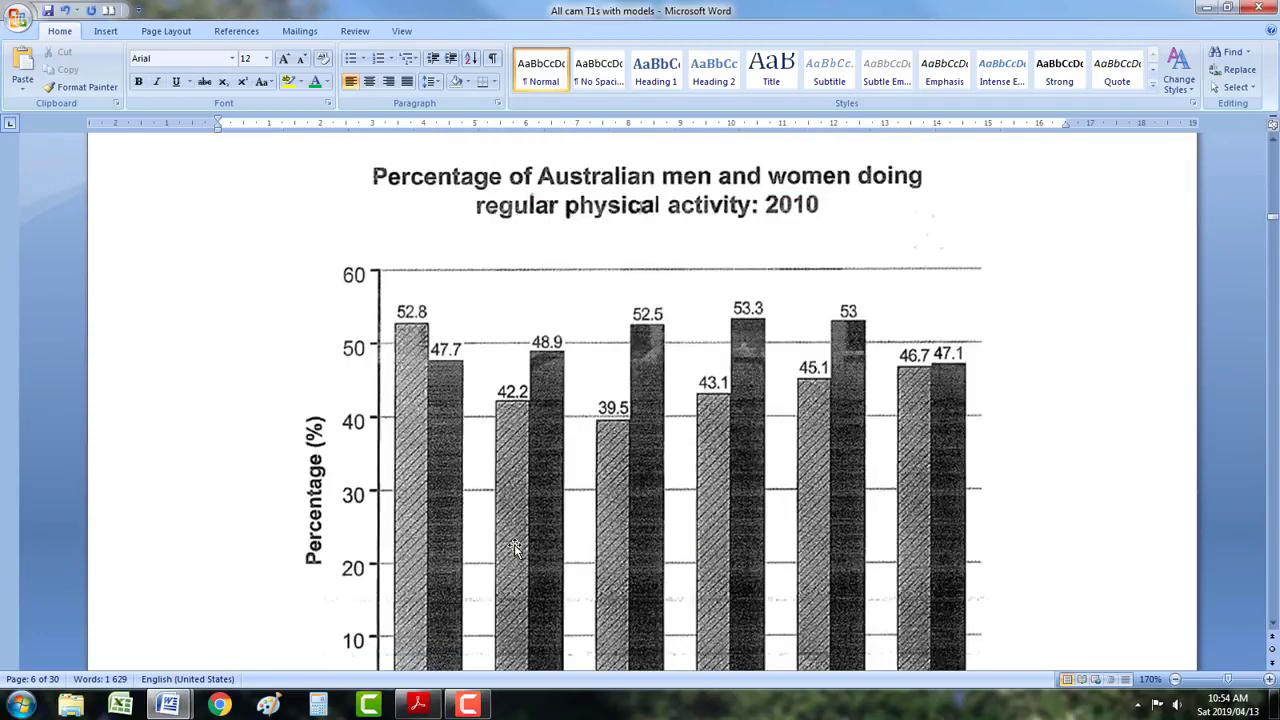
scroll(466, 469, "down", 1)
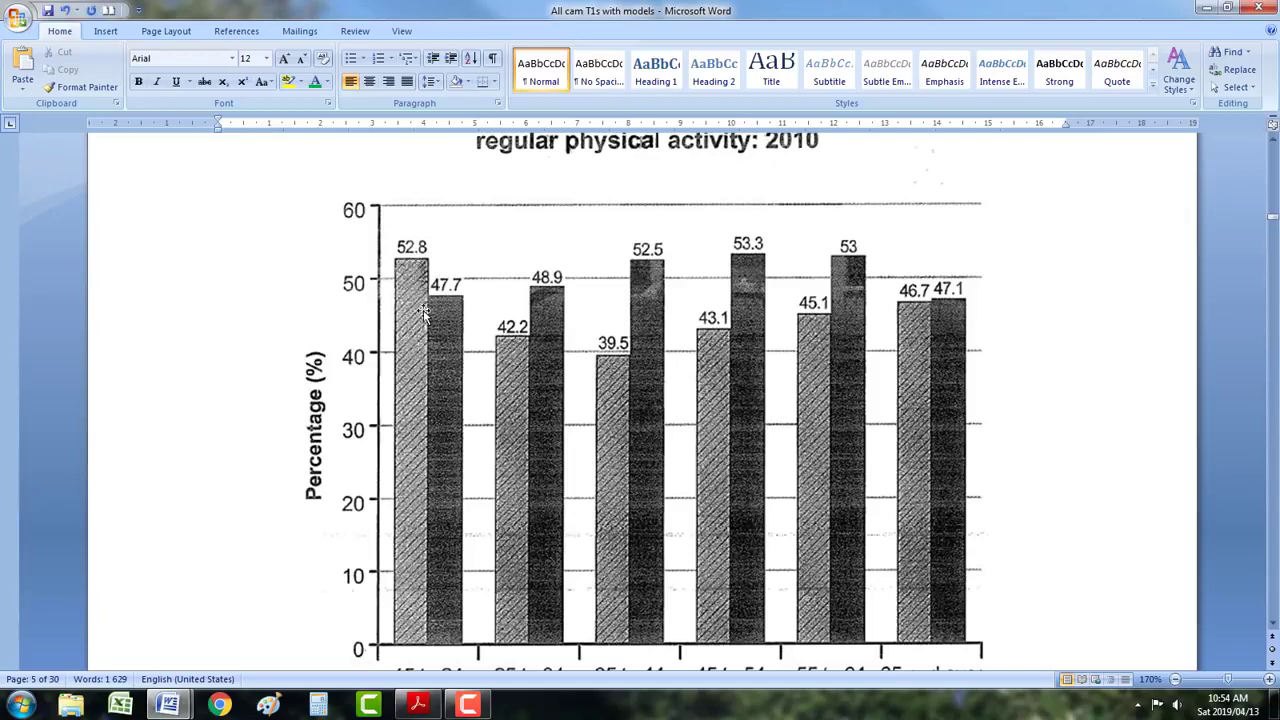
scroll(423, 313, "down", 1)
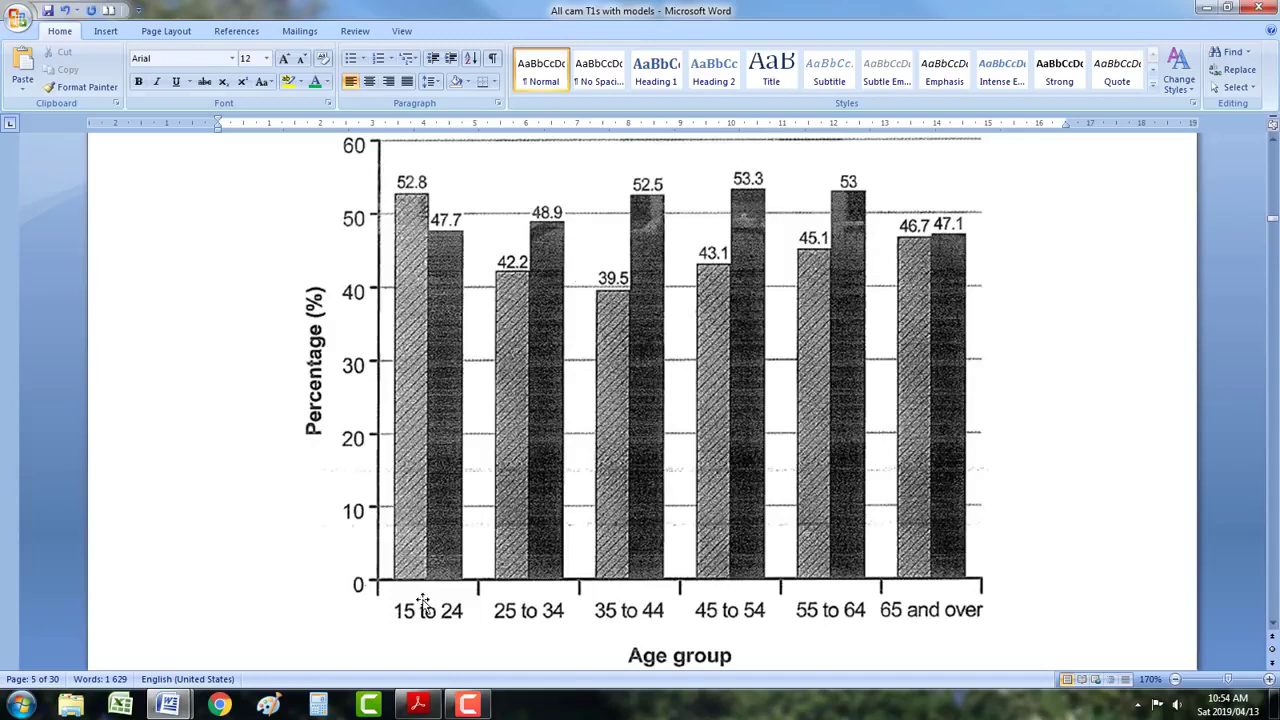
key("alt+Tab")
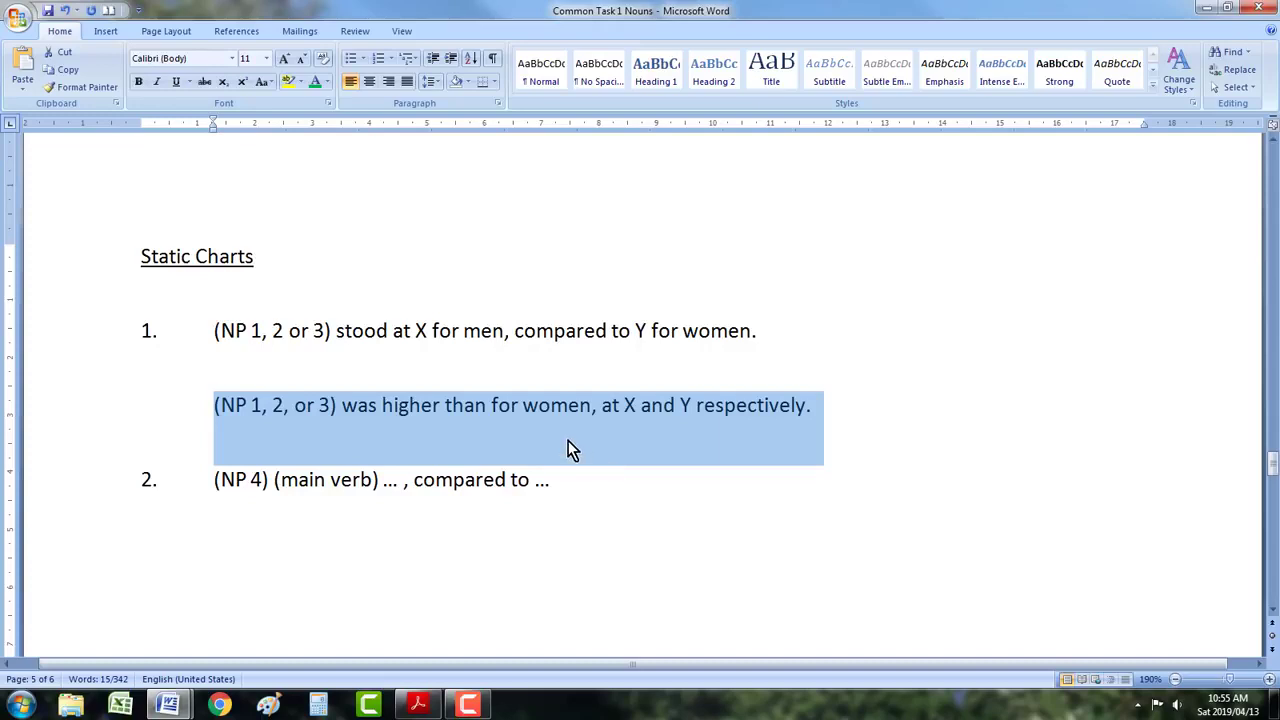
left_click(525, 435)
left_click_drag(214, 403, 591, 414)
left_click(437, 429)
left_click_drag(343, 410, 441, 410)
left_click(551, 420)
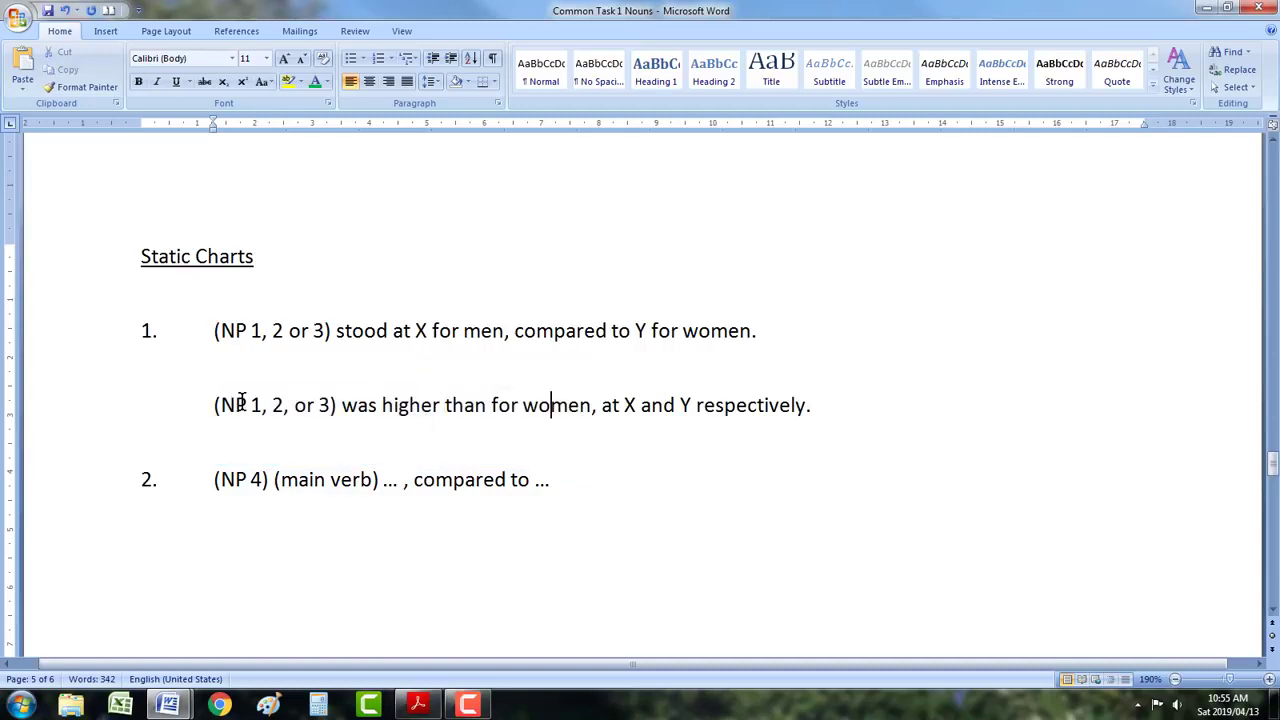
left_click_drag(600, 404, 857, 431)
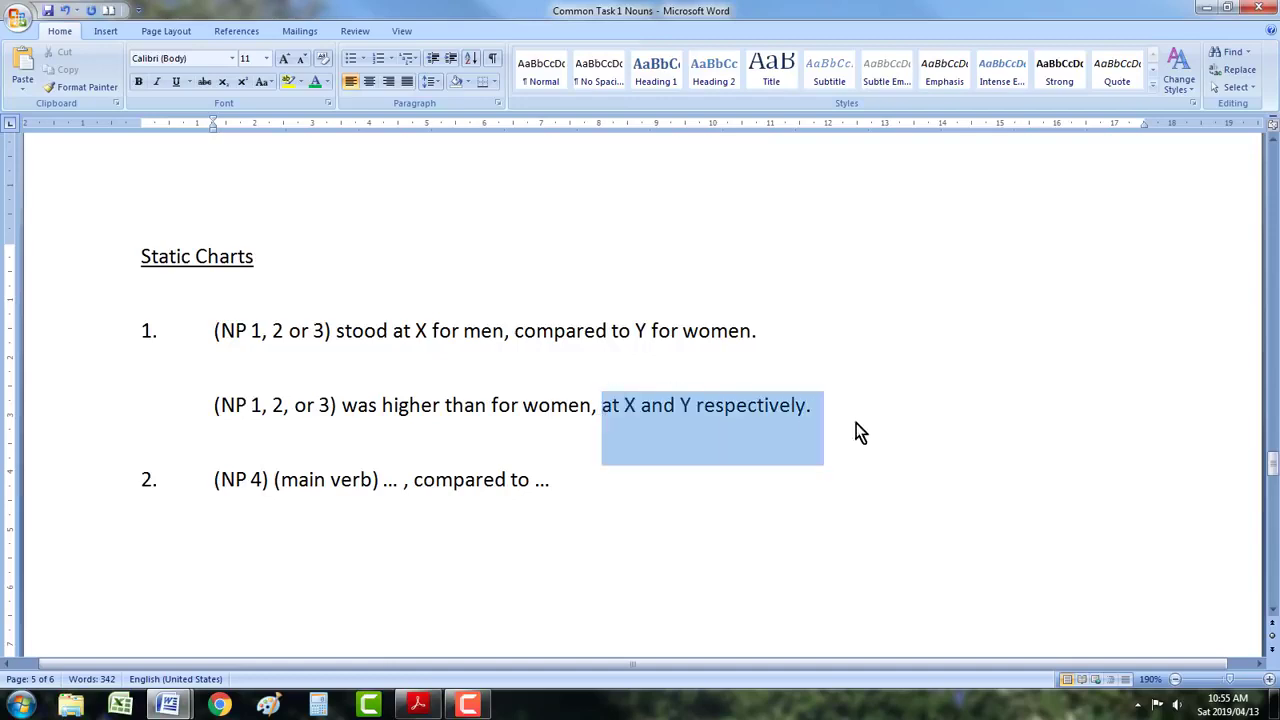
left_click(703, 430)
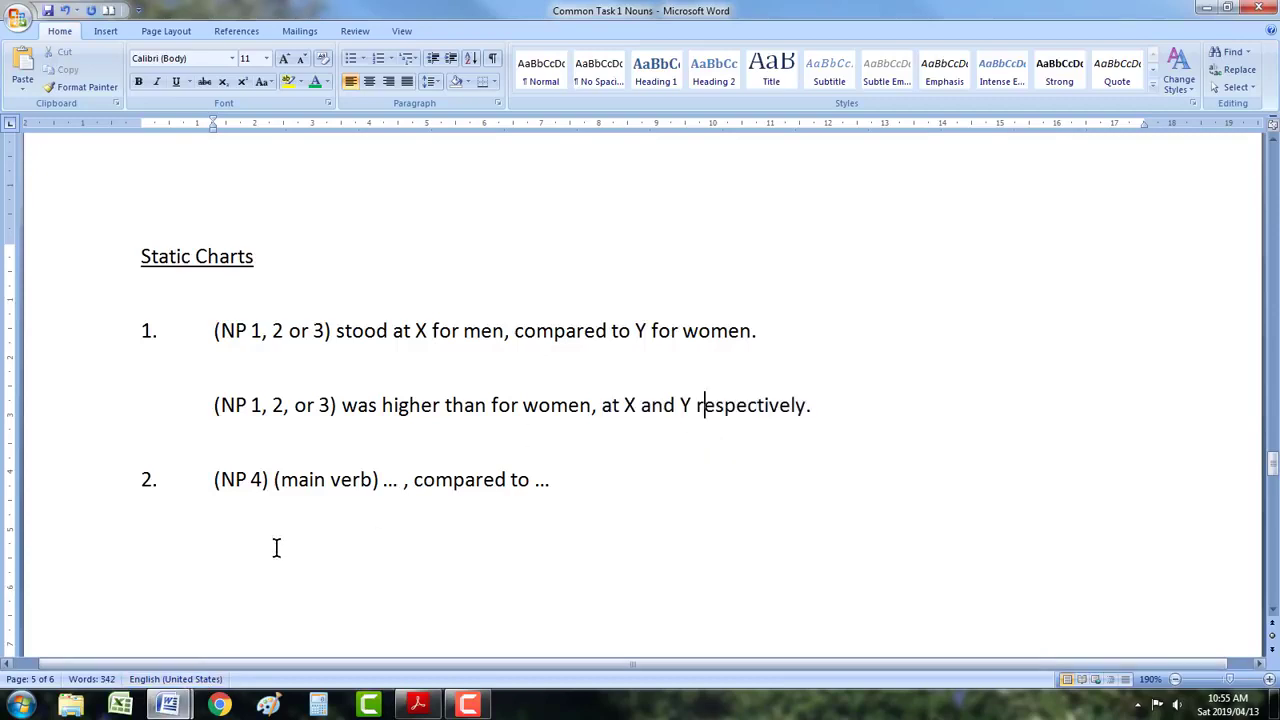
- Complete the overview with "the percentage of women who did regular physical activity was higher than men for all age groups, except the 15 to 24 age group."
left_click(168, 705)
left_click_drag(482, 390, 1074, 391)
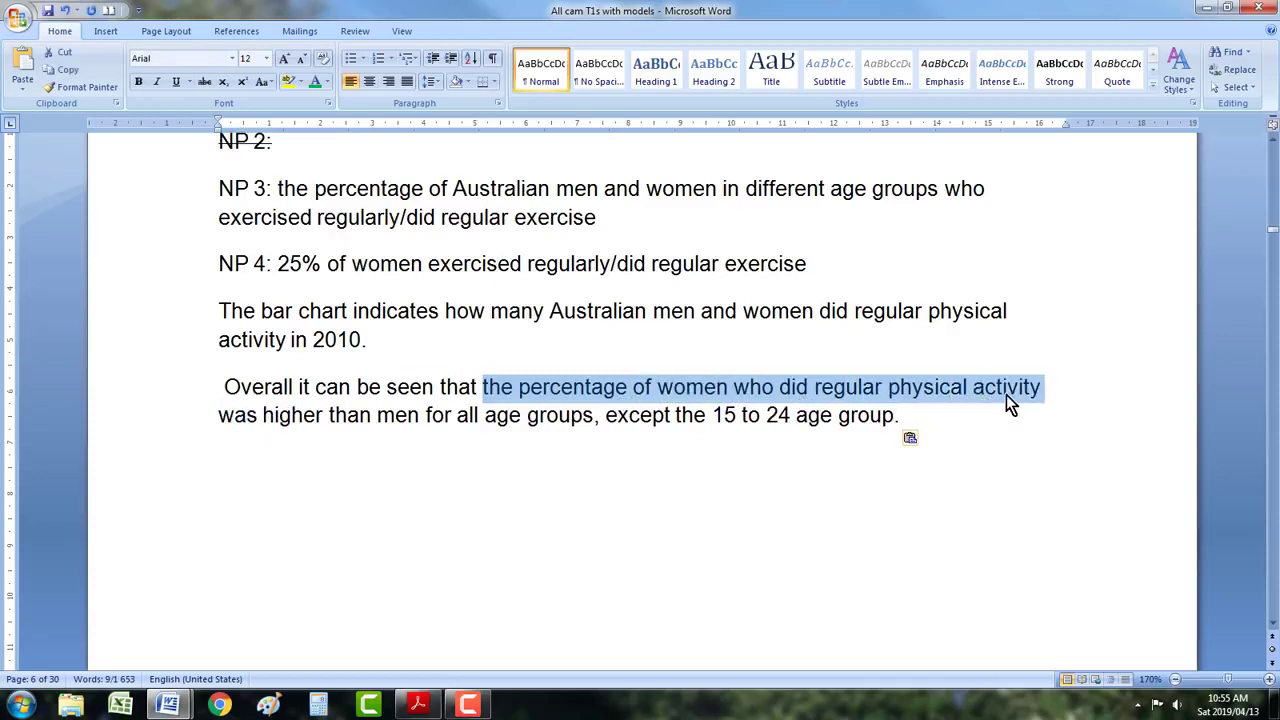
left_click_drag(219, 412, 424, 415)
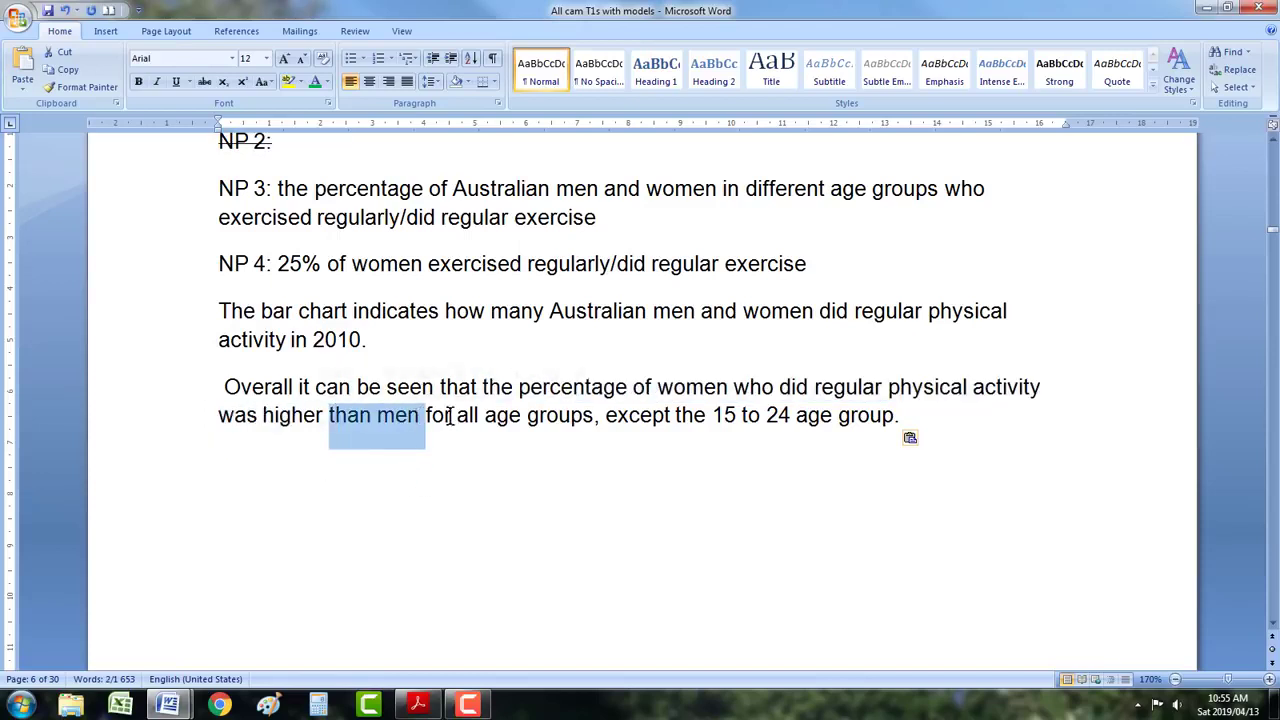
left_click_drag(428, 414, 918, 416)
left_click(637, 540)
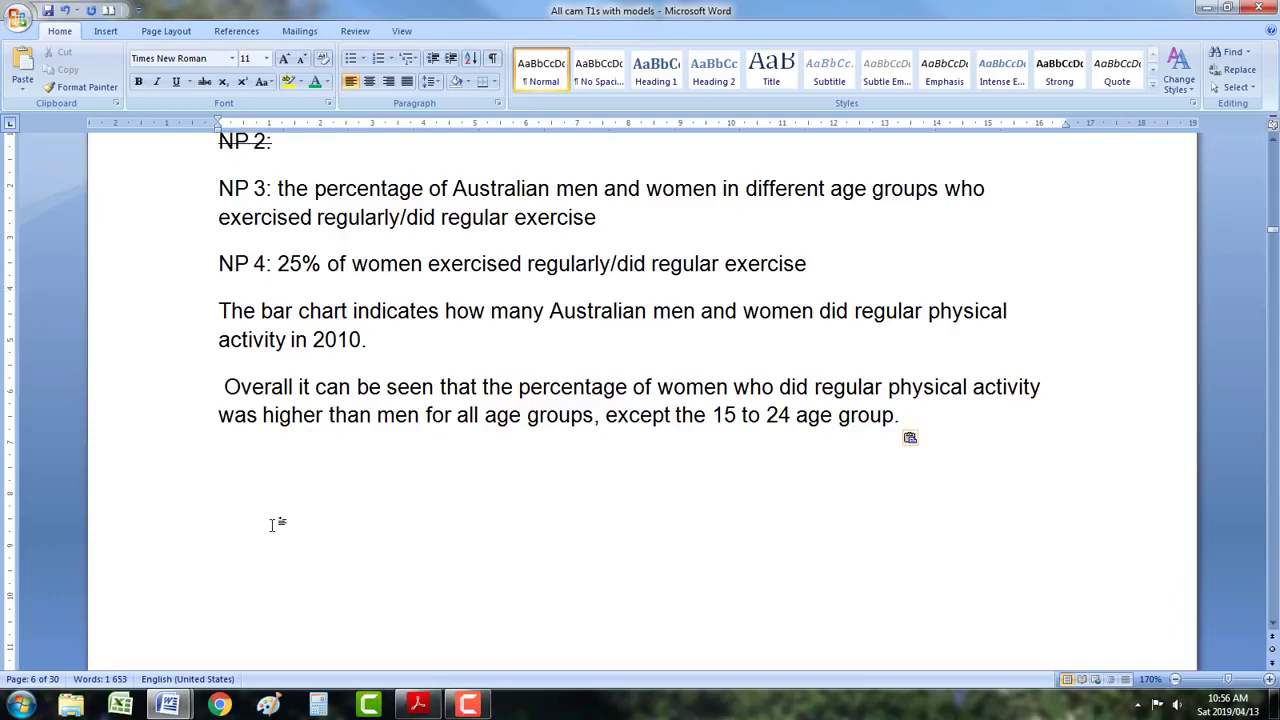
- Check the chart's age groups and start a paragraph below the overview with "Looking at the younger age groups in more detail, it is clear that"
scroll(271, 524, "up", 10)
scroll(276, 517, "down", 3)
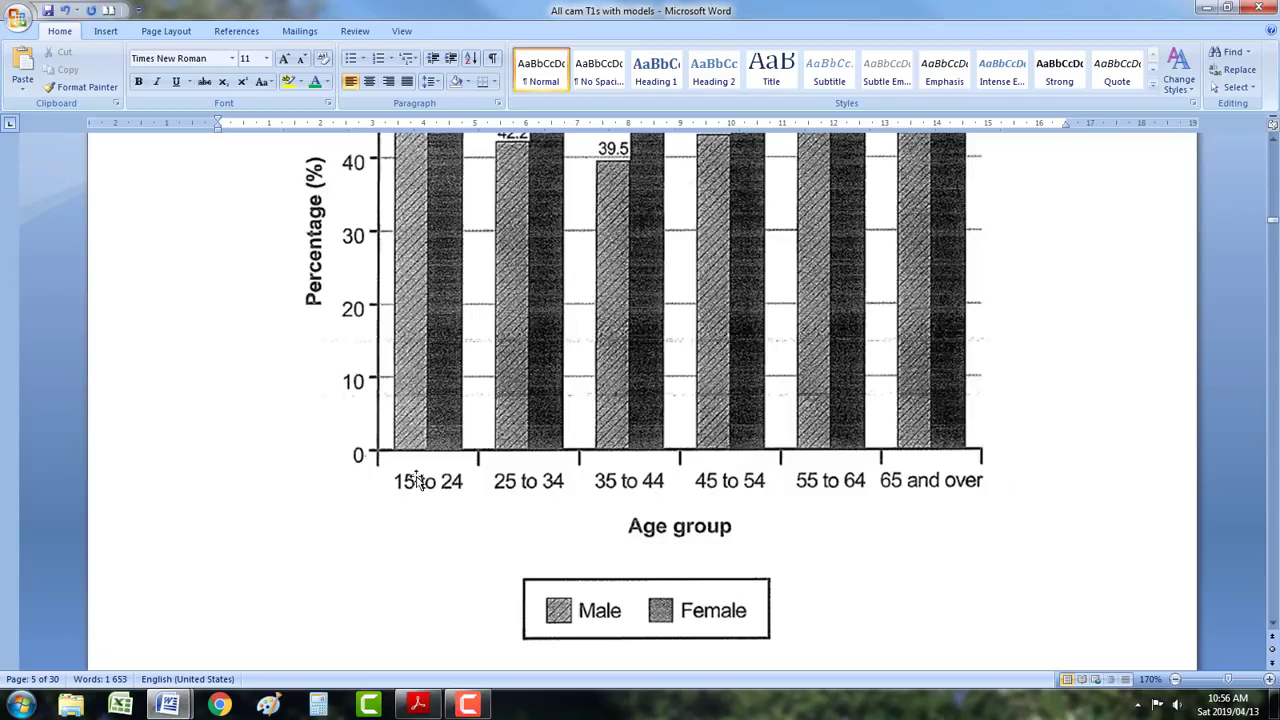
scroll(414, 484, "down", 1)
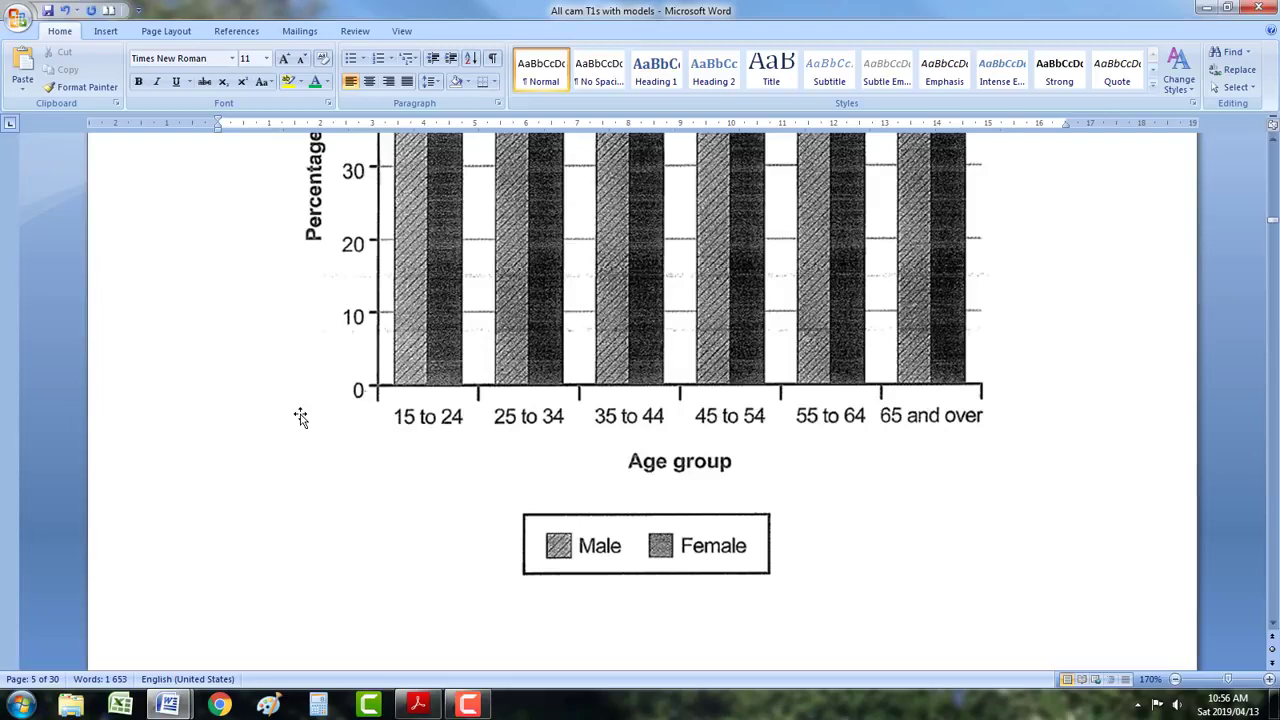
scroll(300, 417, "down", 15)
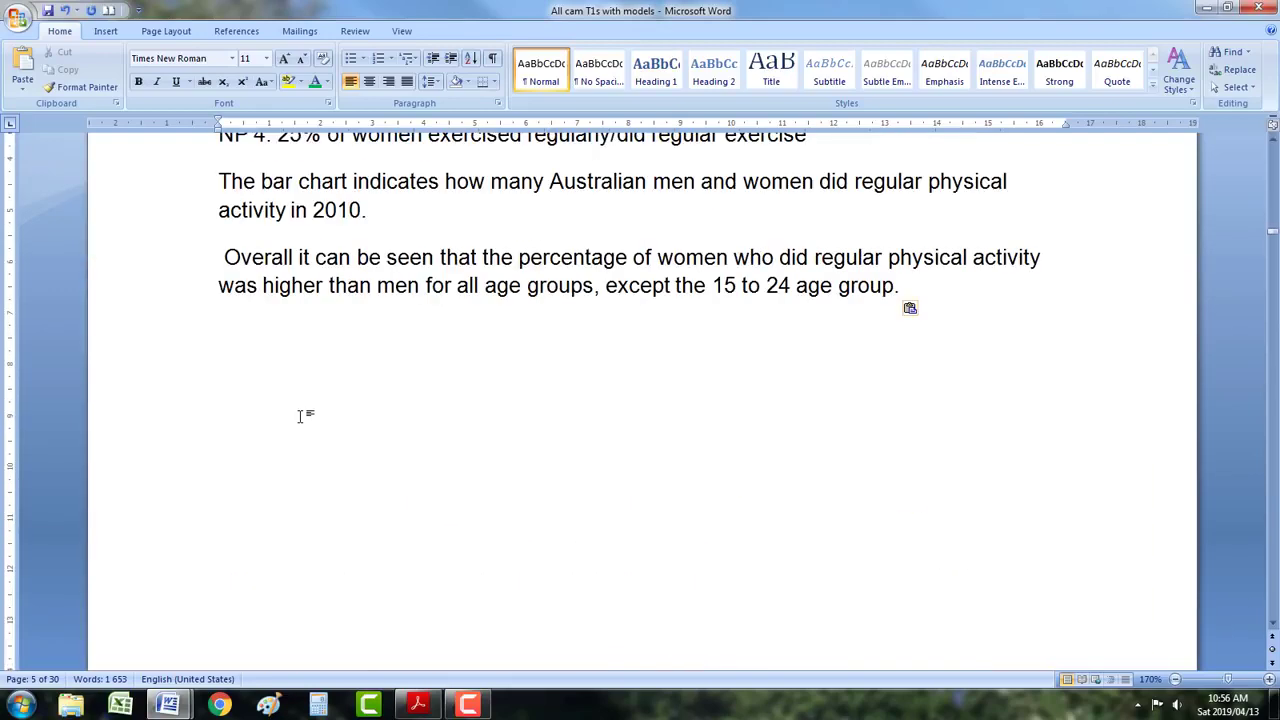
scroll(300, 415, "up", 1)
type("Looking at the younger age groups in more detail, it is clear that")
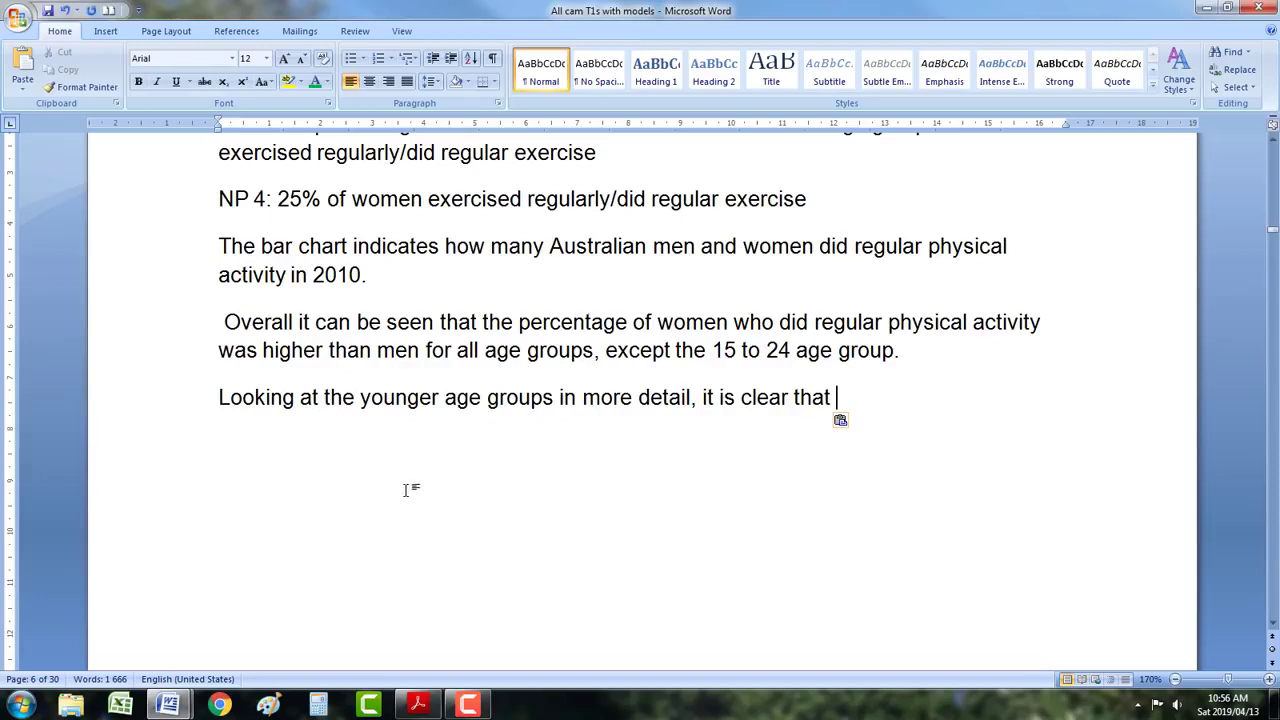
- Switch to the Common Task 1 Nouns document and review the static chart pattern "(NP 4) (main verb) … , compared to …"
mouse_move(170, 708)
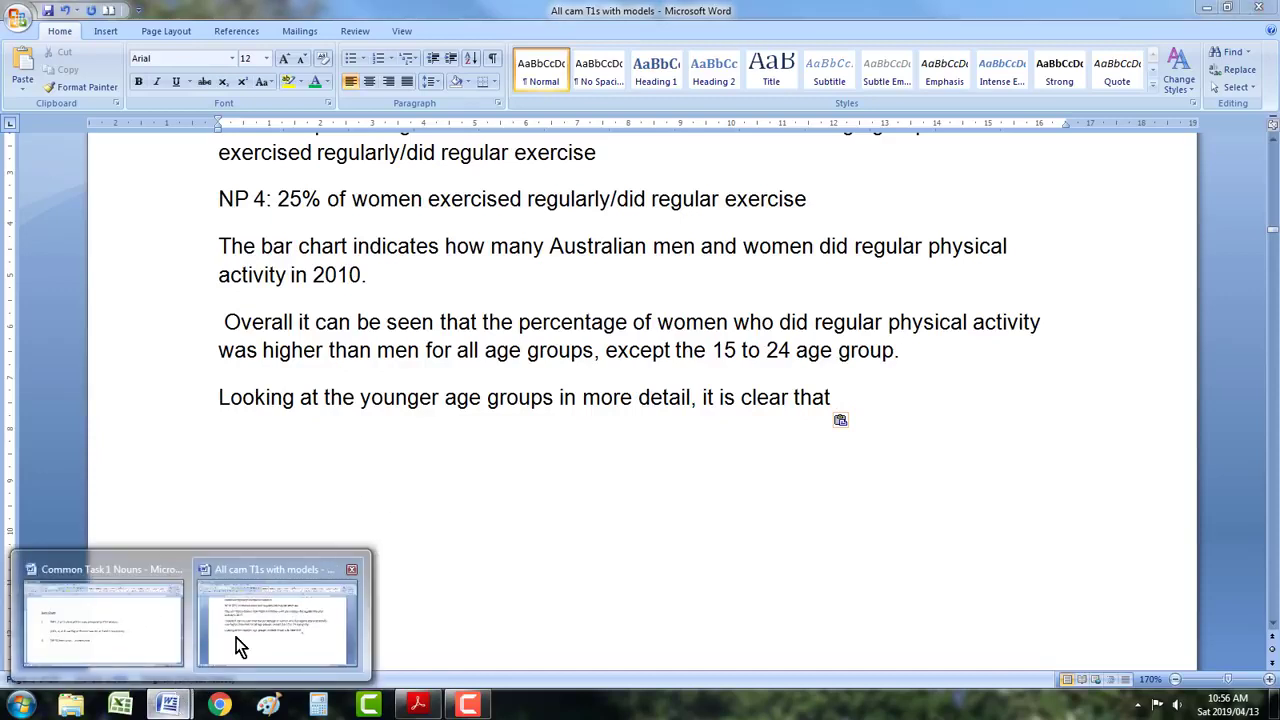
left_click(126, 643)
left_click_drag(220, 477, 600, 500)
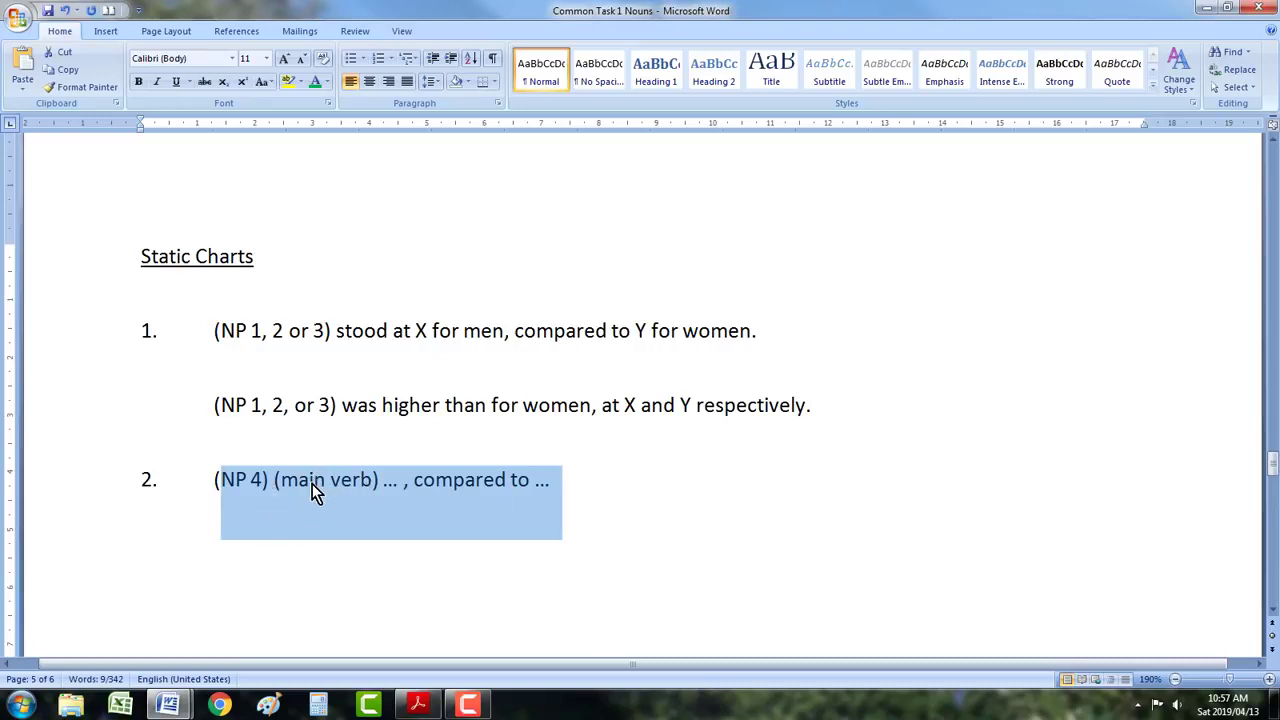
left_click(589, 487)
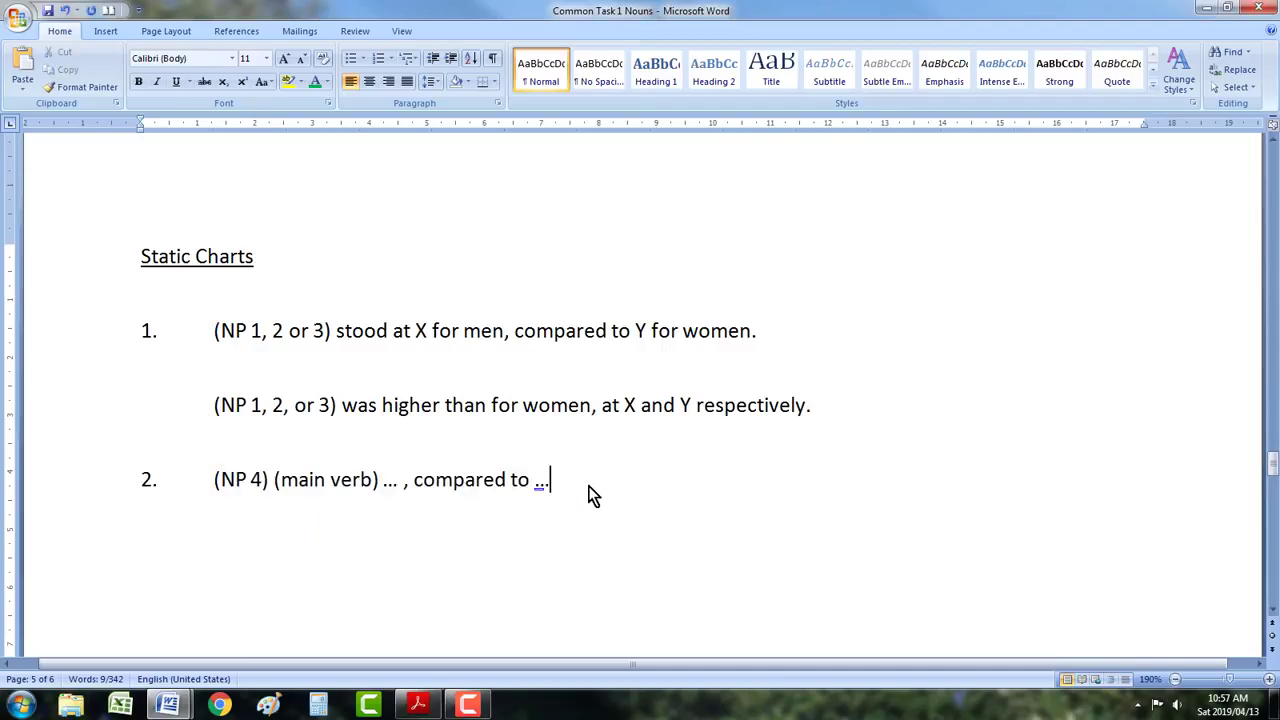
- Return to All cam T1s with models, consult the bar chart and continue the detail sentence with "52.8% of men in the 15 to 24 age group"
key("alt+Tab")
scroll(360, 568, "up", 5)
scroll(360, 568, "up", 4)
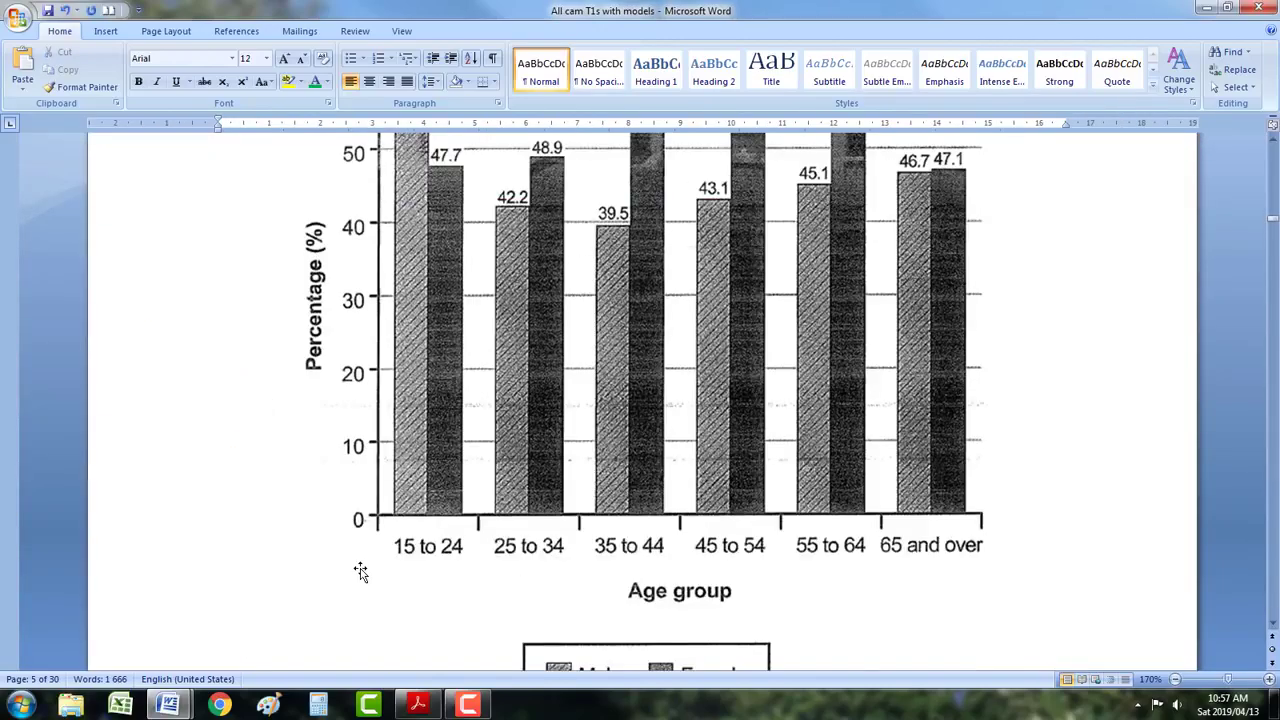
scroll(357, 566, "down", 1)
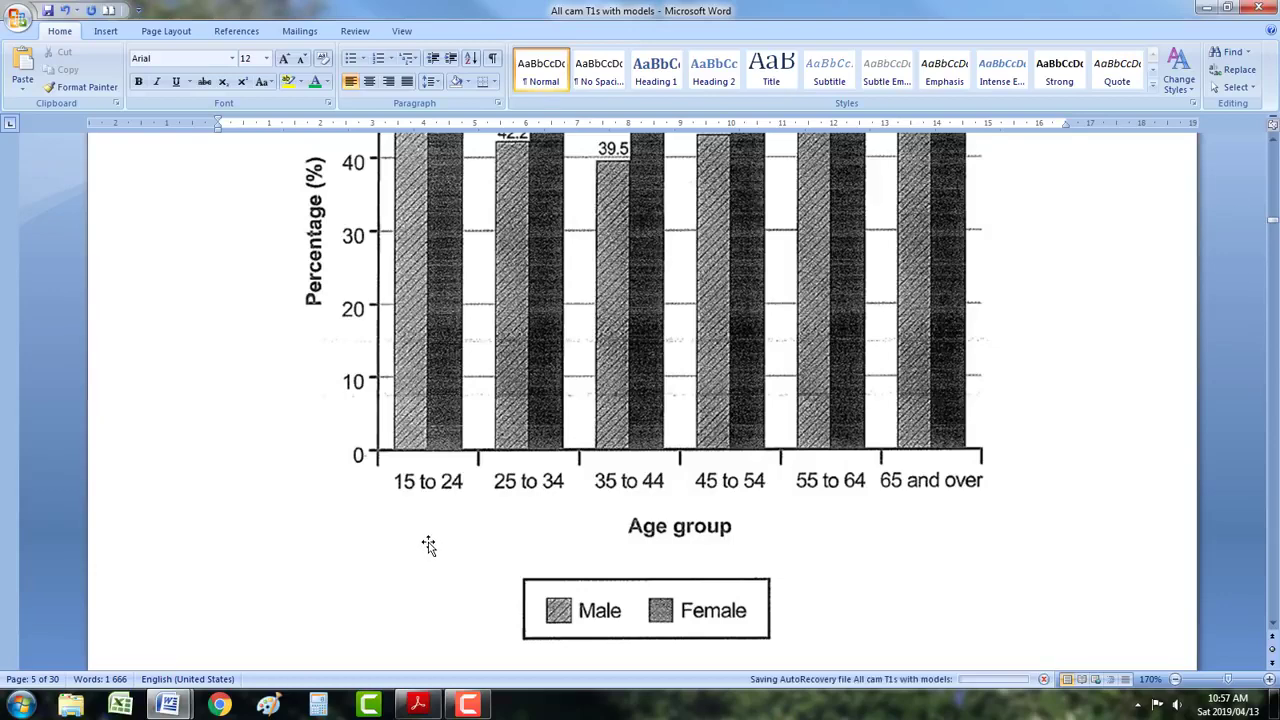
scroll(428, 545, "up", 5)
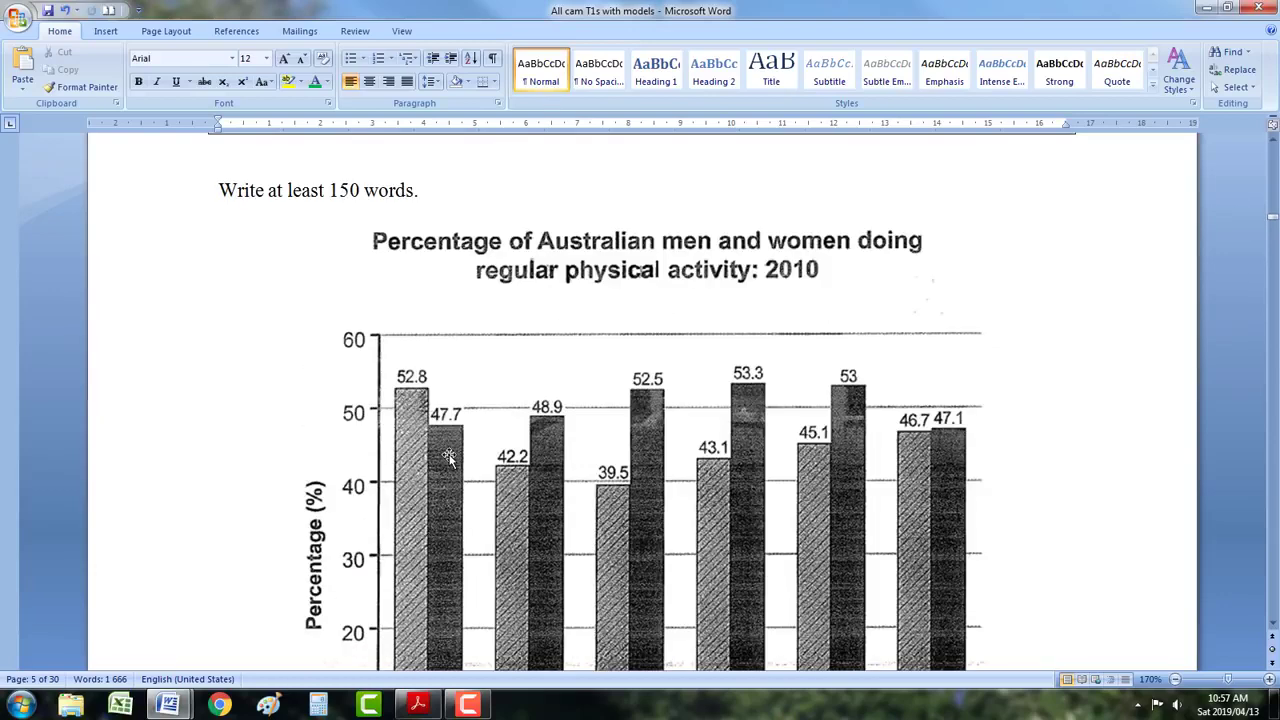
scroll(449, 458, "down", 15)
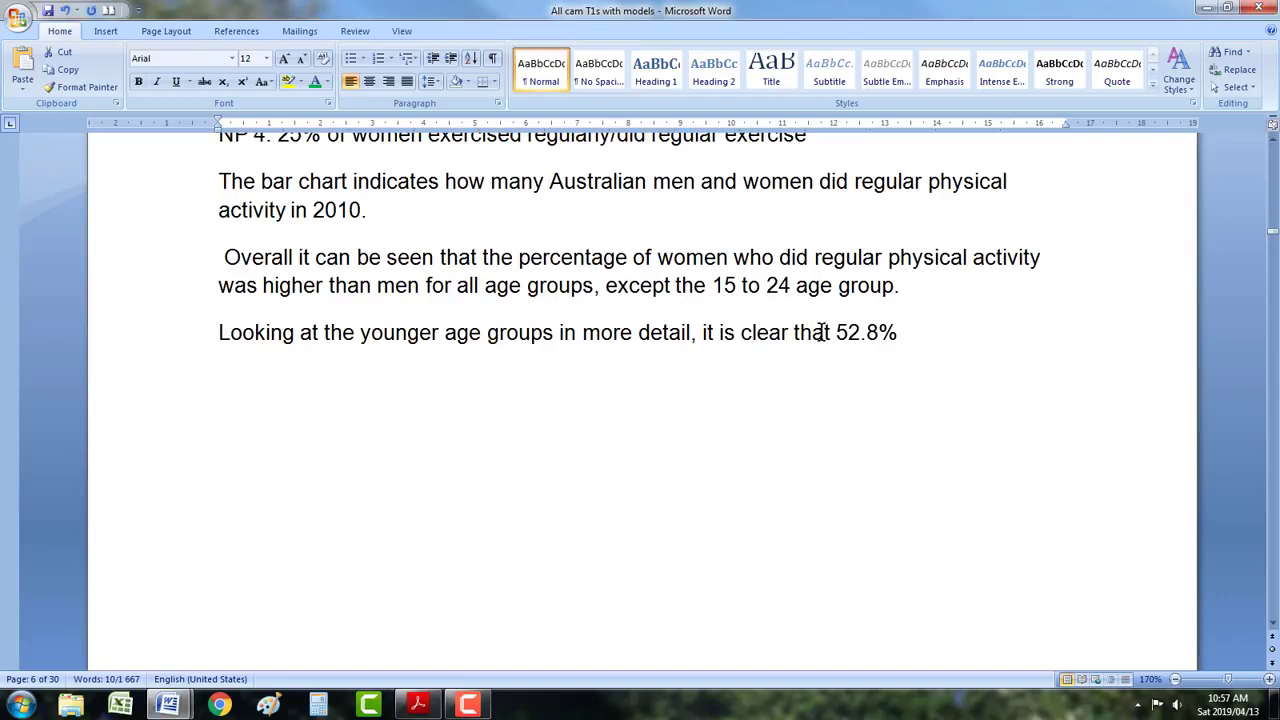
left_click_drag(835, 332, 934, 329)
type("52.8% of men in the 15 to 24 age group")
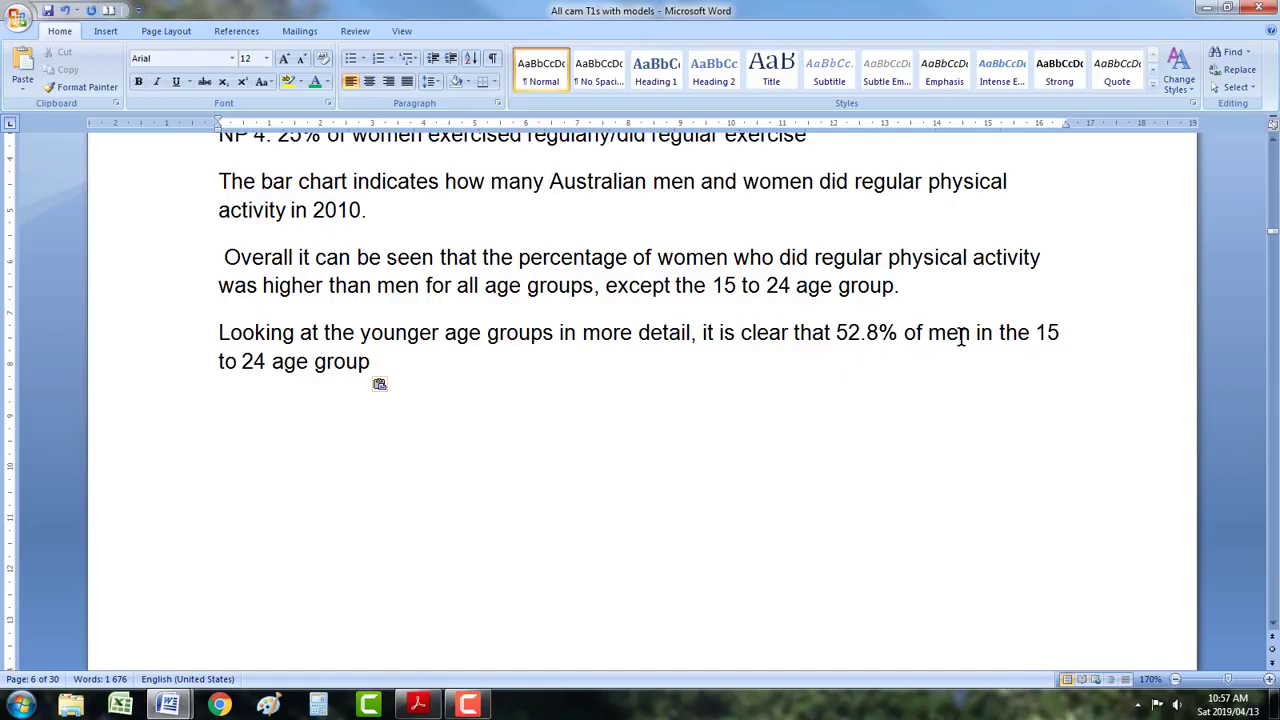
left_click_drag(977, 332, 807, 362)
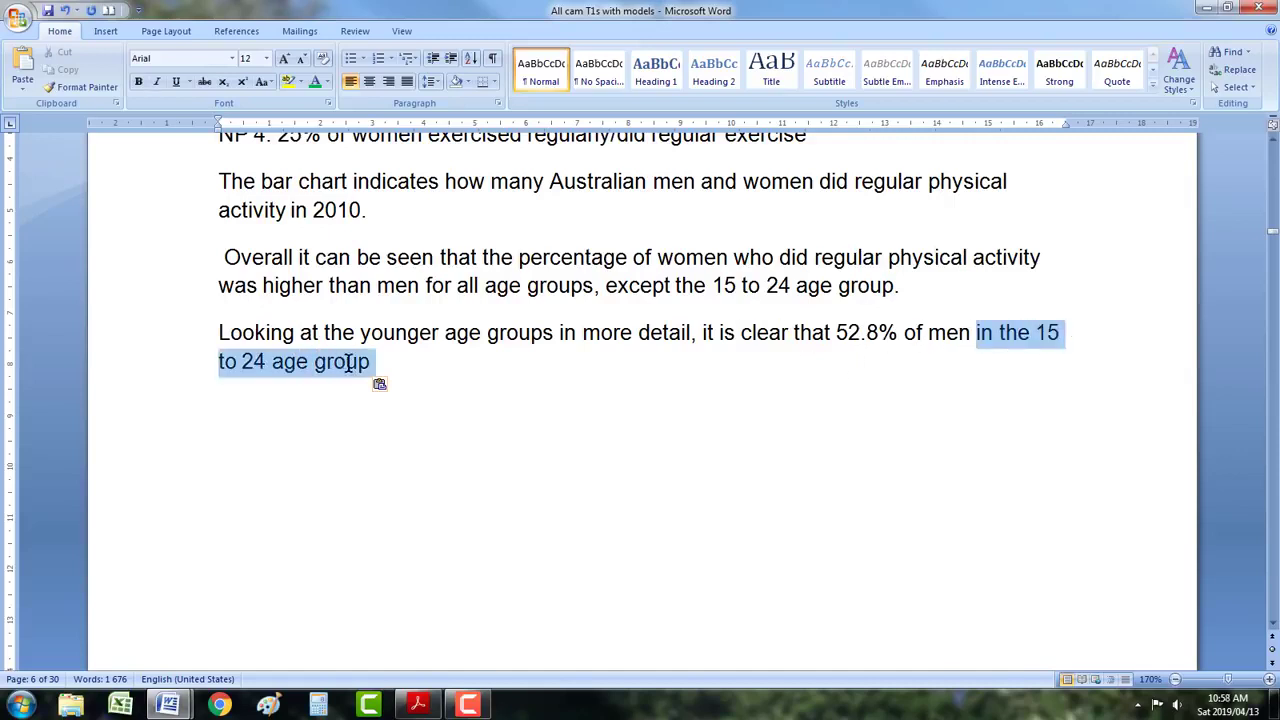
left_click(490, 487)
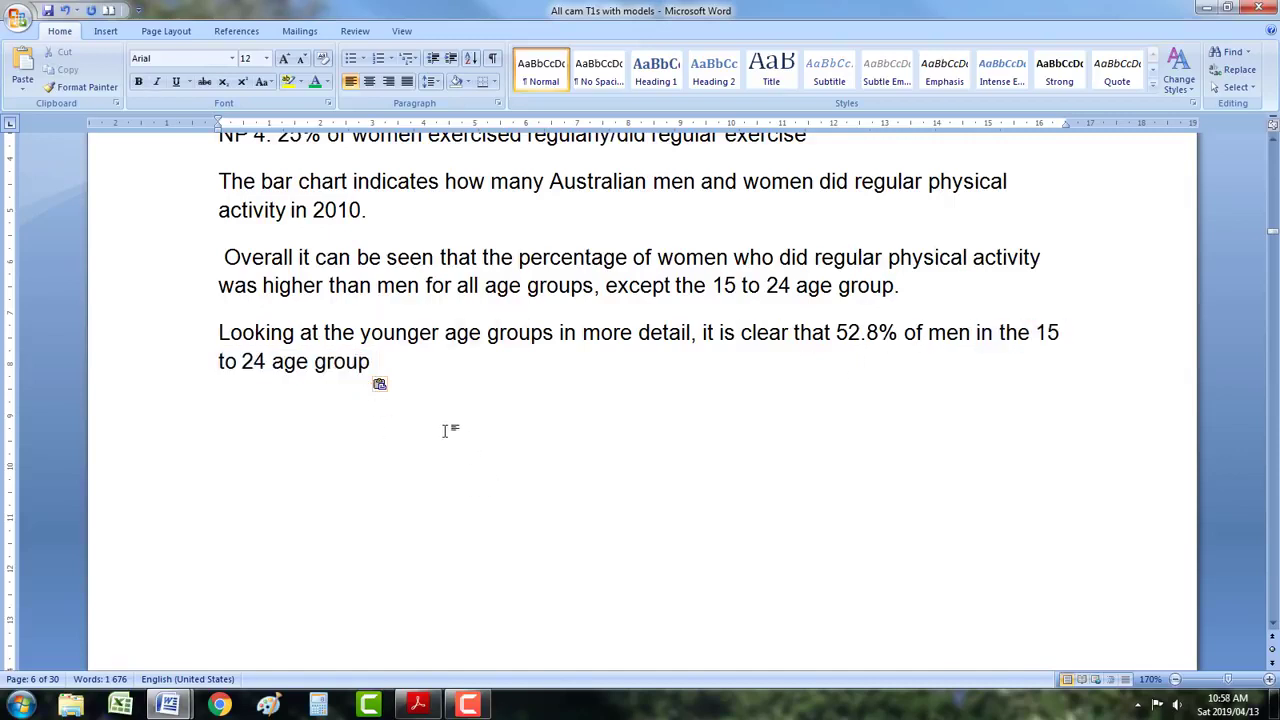
- Add the main verb phrase "exercised regularly," after "15 to 24 age group" in the detail paragraph
scroll(445, 430, "down", 1)
scroll(445, 430, "up", 2)
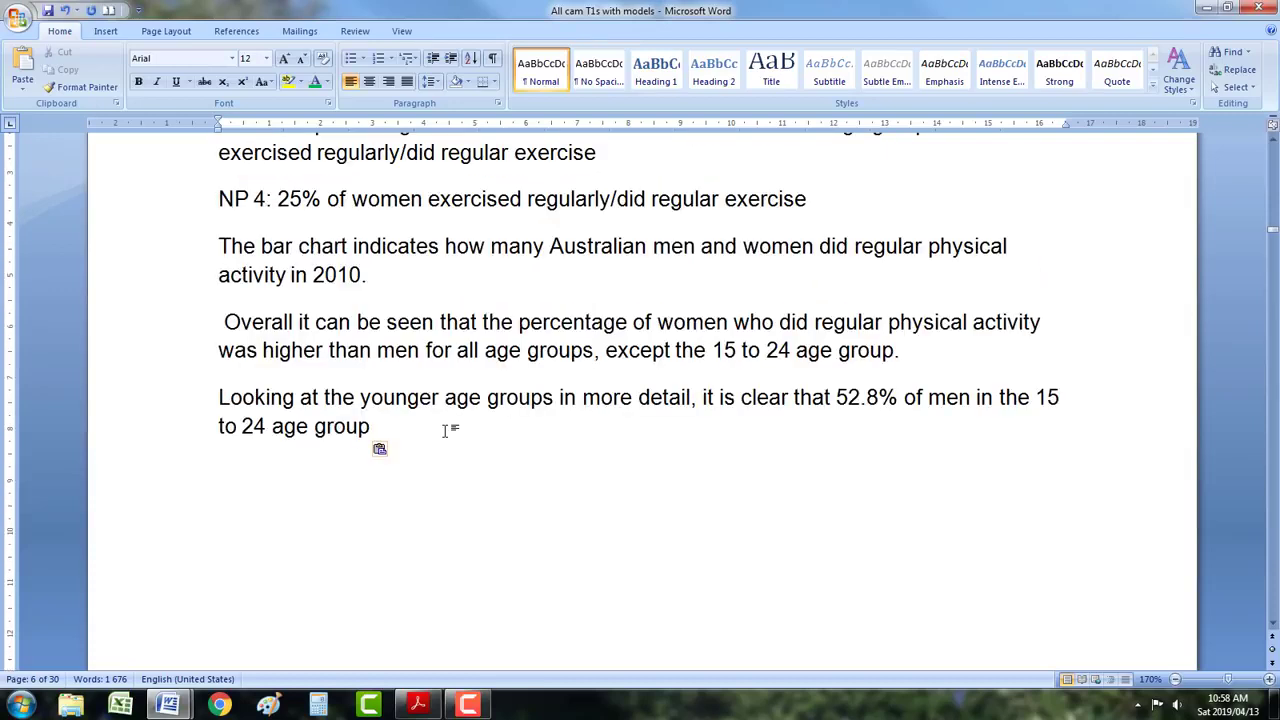
type("exercised regularly,")
scroll(559, 434, "down", 1)
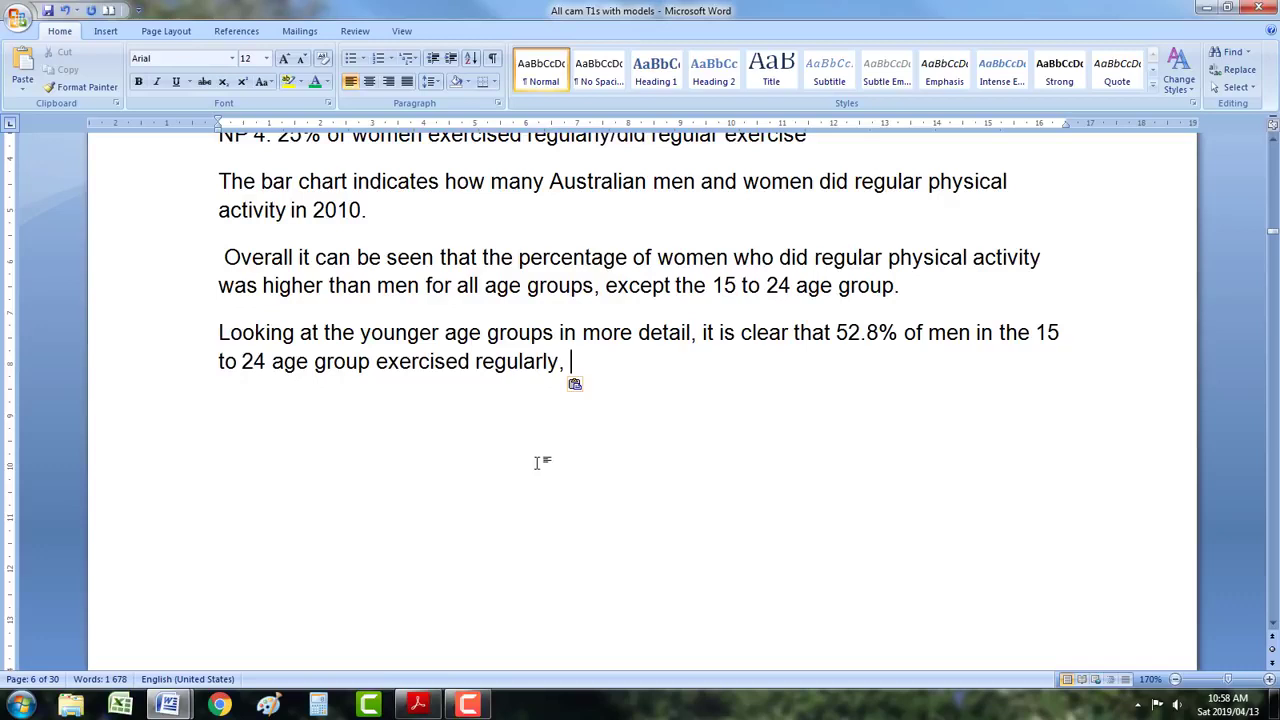
- Check the "compared to" pattern in Common Task 1 Nouns and finish the detail sentence with "compared to 47.7% of women."
mouse_move(160, 705)
left_click(120, 640)
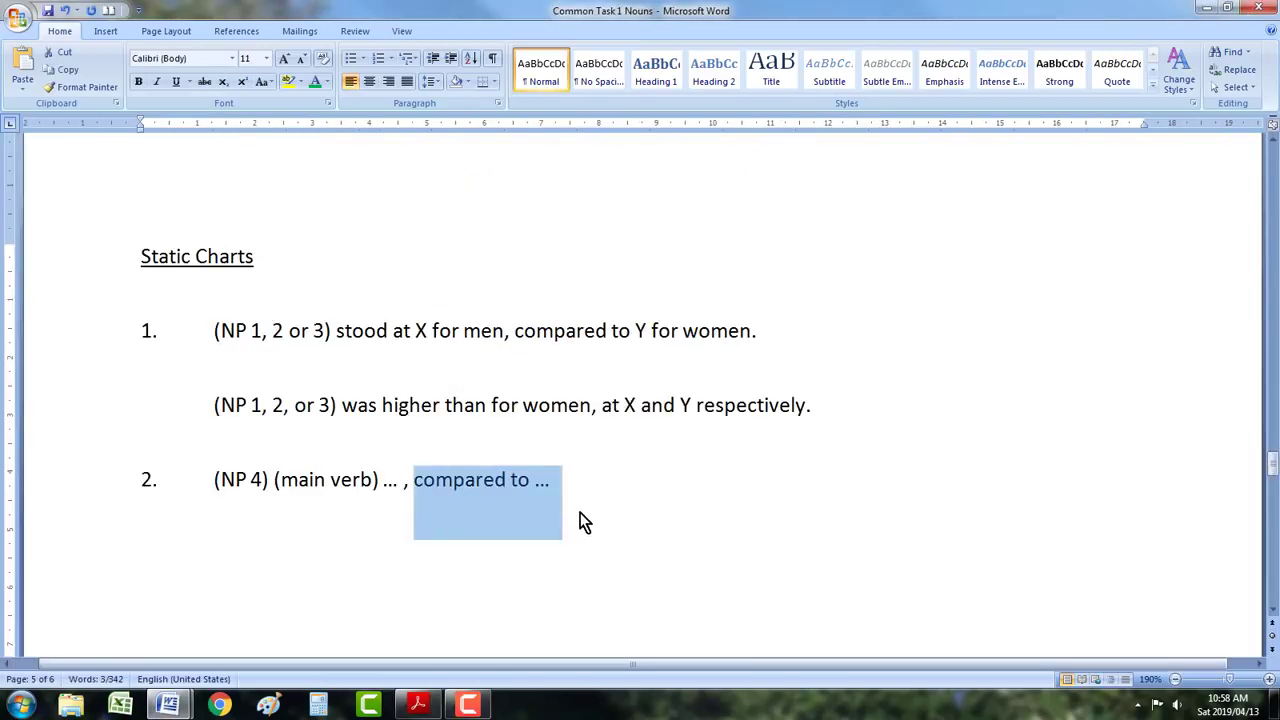
key("alt+Tab")
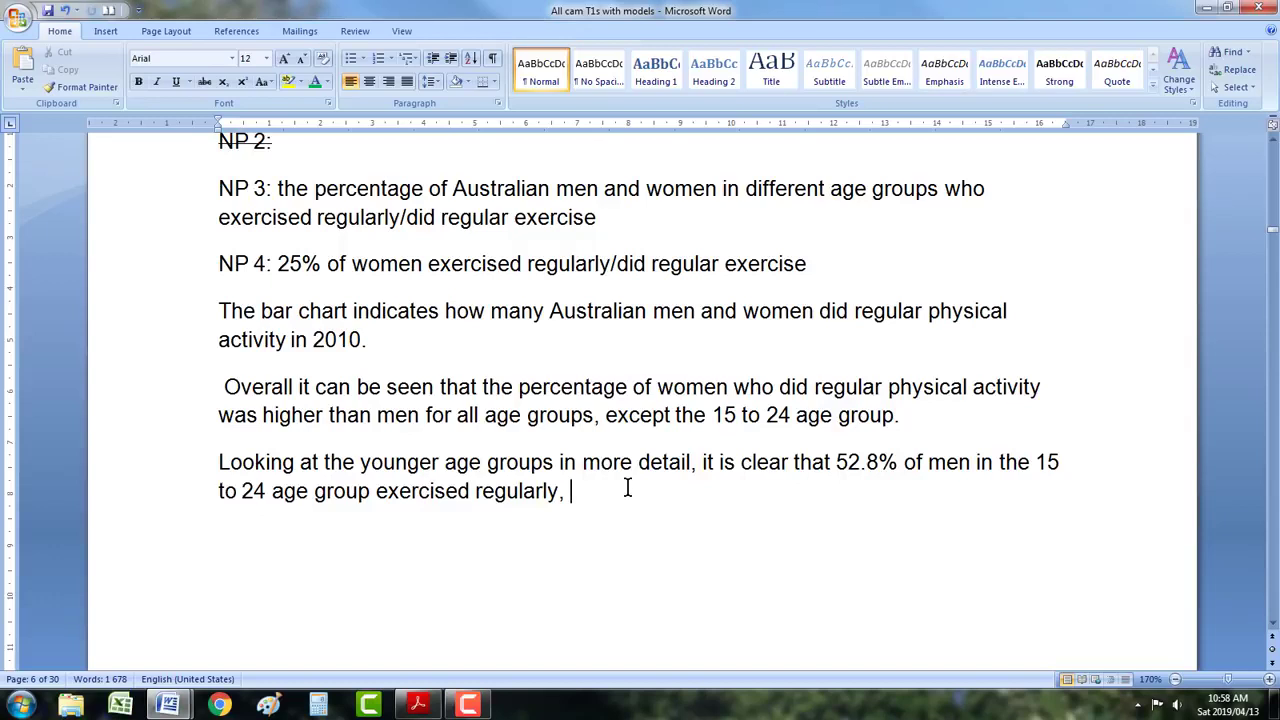
type("compared to 47.7% of women.")
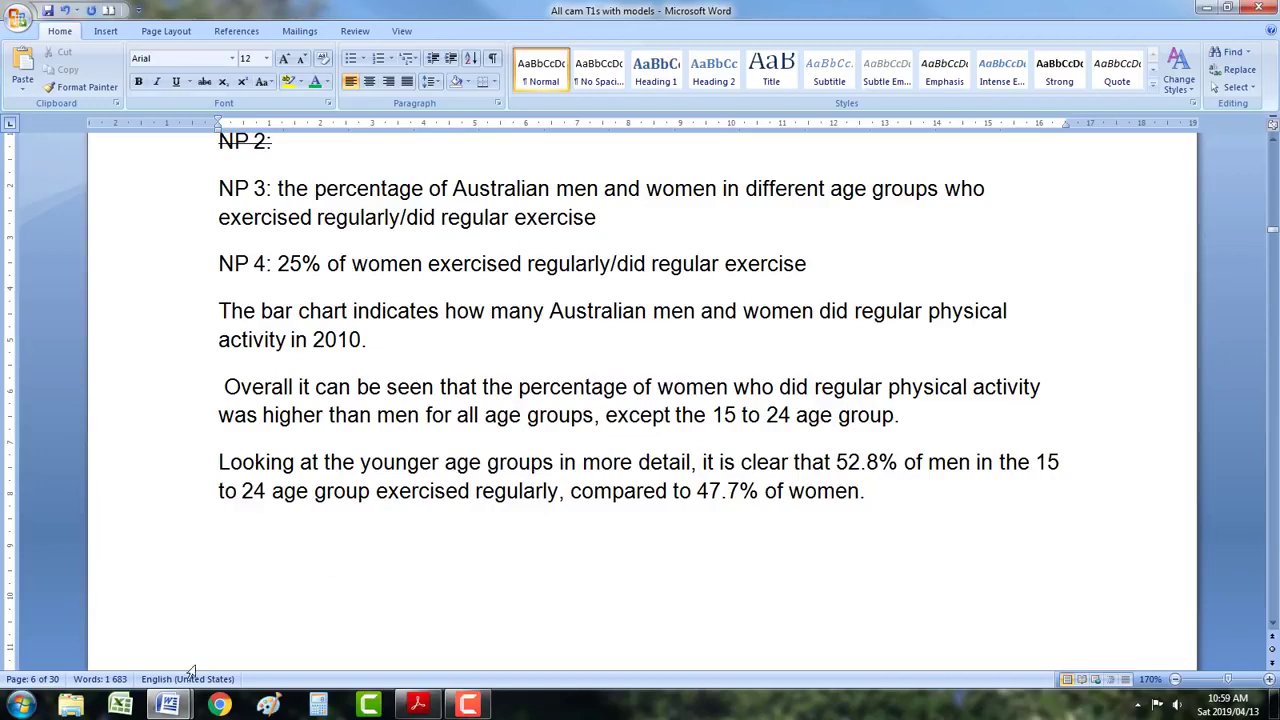
- Switch to the Common Task 1 Nouns document and review the NP 4 part of the second static chart pattern
mouse_move(168, 703)
left_click(75, 621)
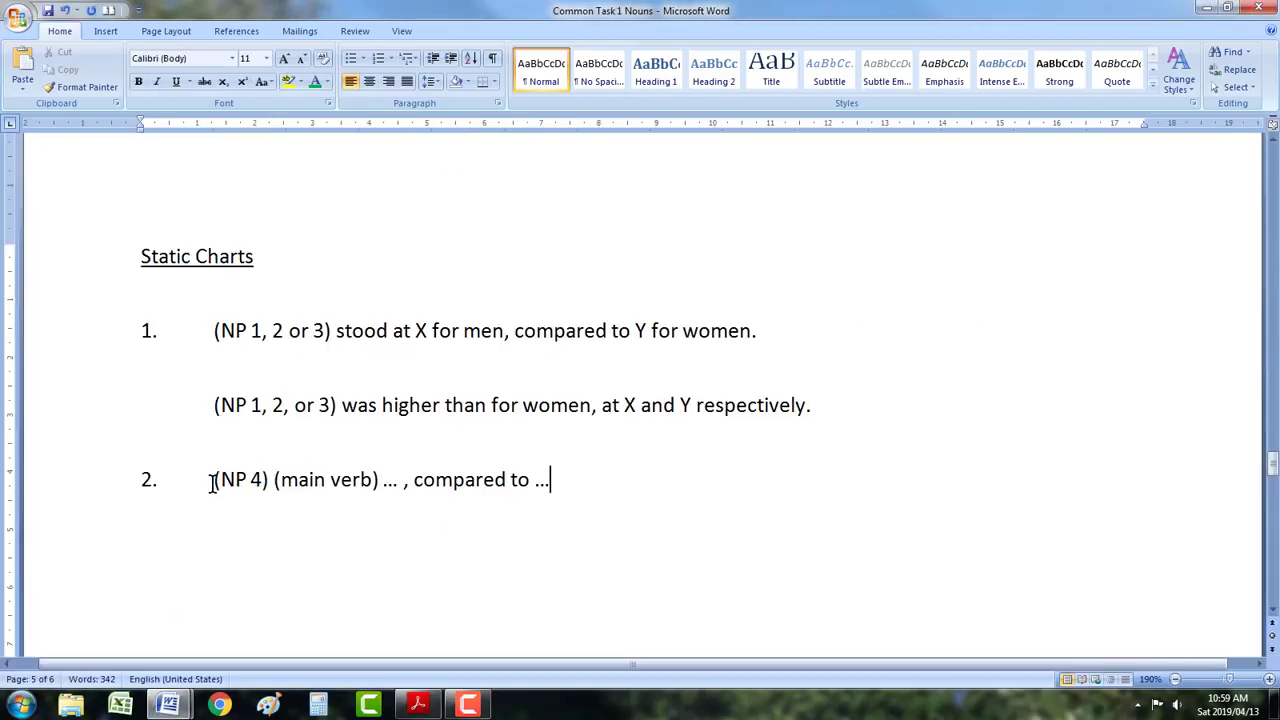
left_click_drag(212, 483, 726, 480)
left_click(320, 557)
left_click_drag(218, 477, 277, 559)
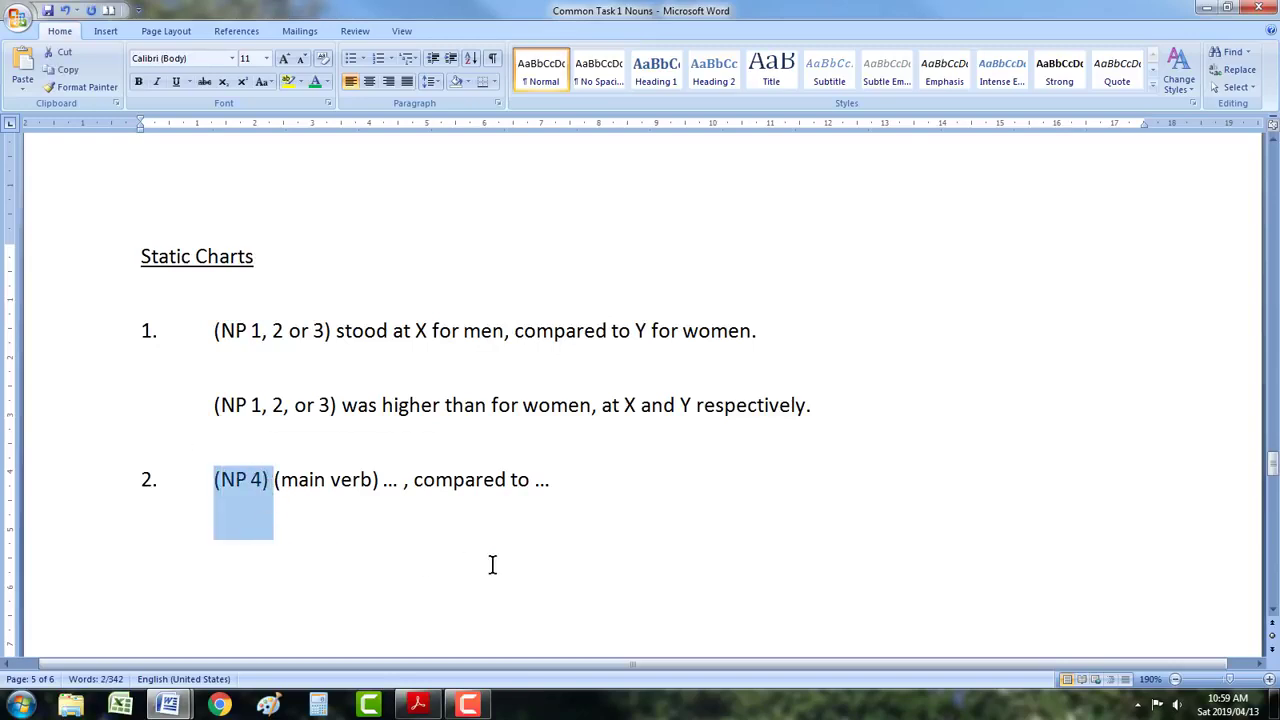